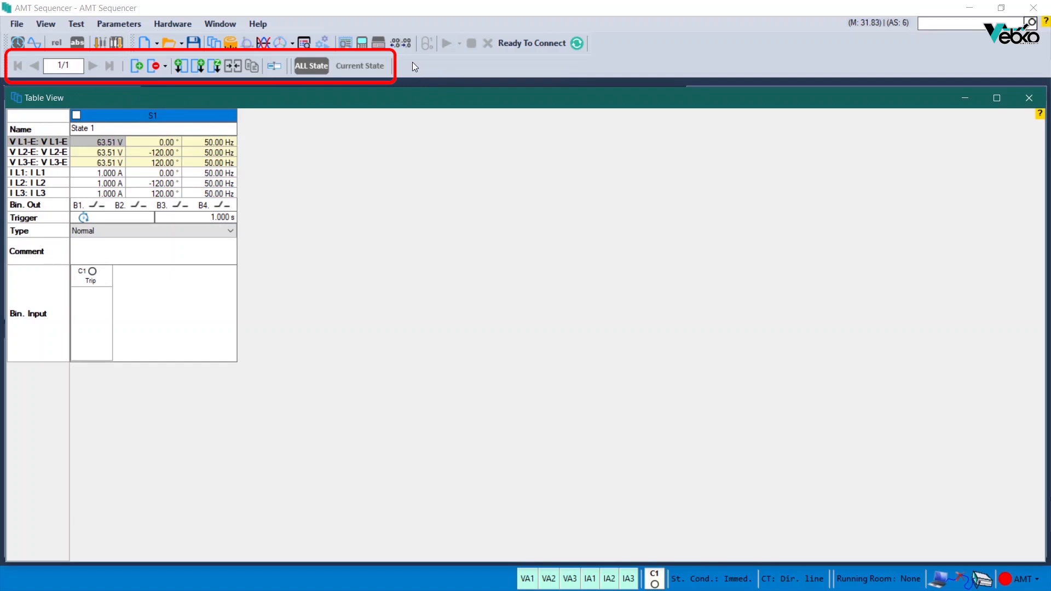
Step: Append two new states after State 1 in the table view
{"action": "left_click", "coordinate": [139, 65]}
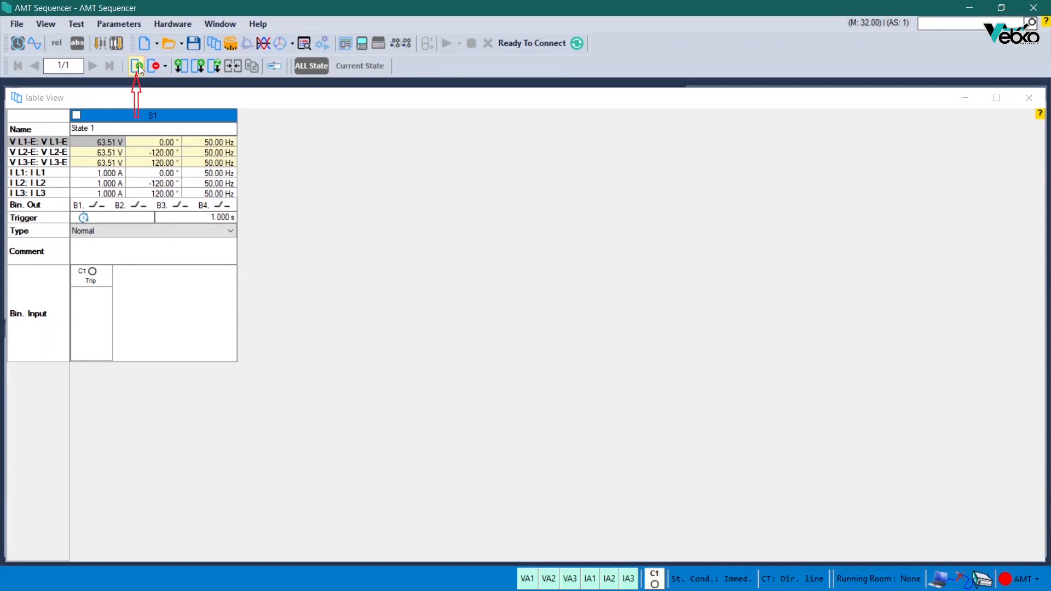
{"action": "left_click", "coordinate": [139, 65]}
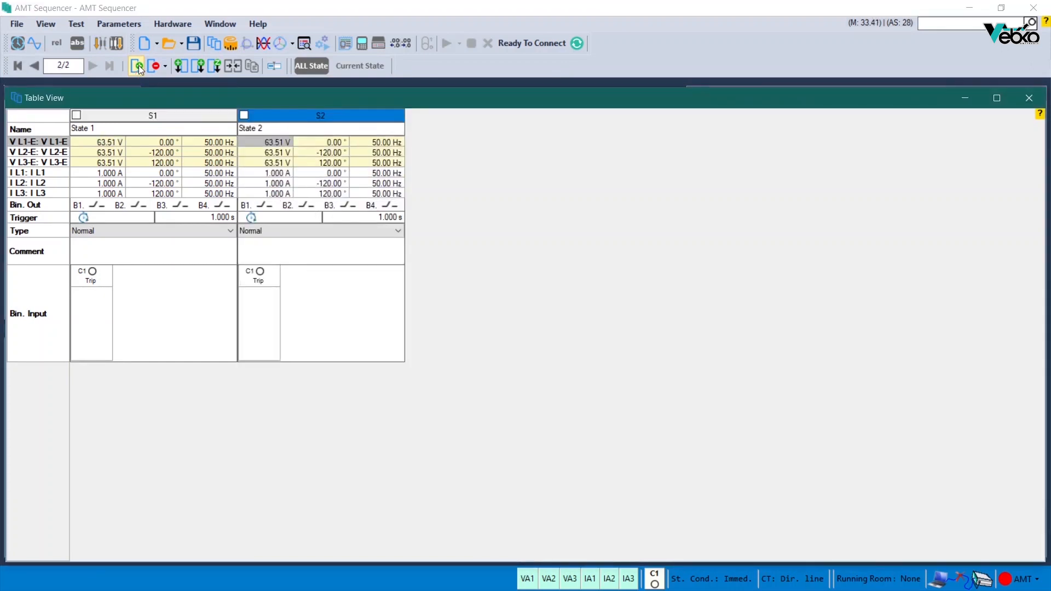
{"action": "right_click", "coordinate": [313, 109]}
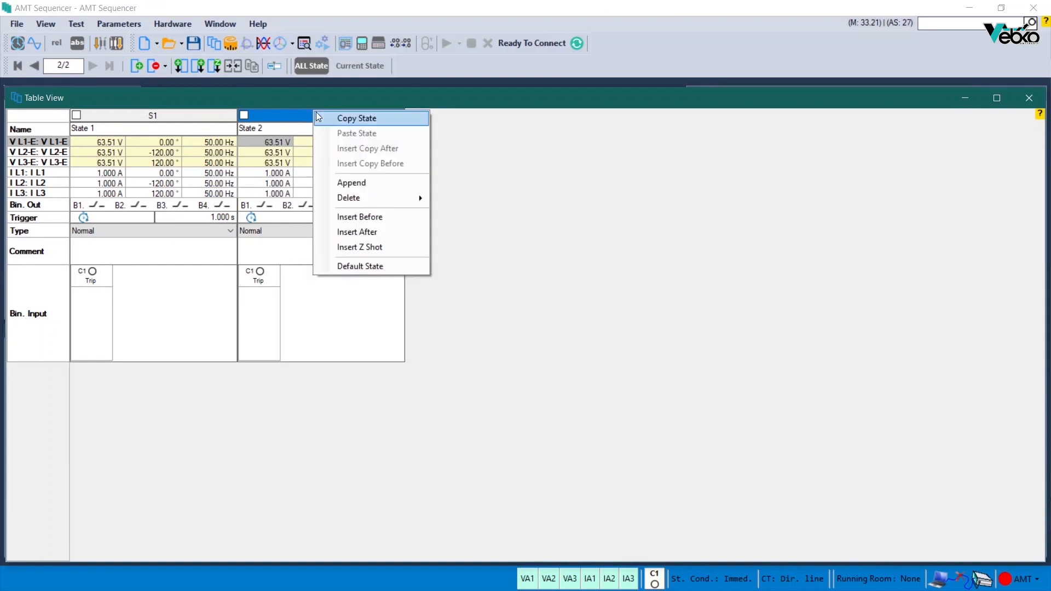
{"action": "left_click", "coordinate": [360, 176]}
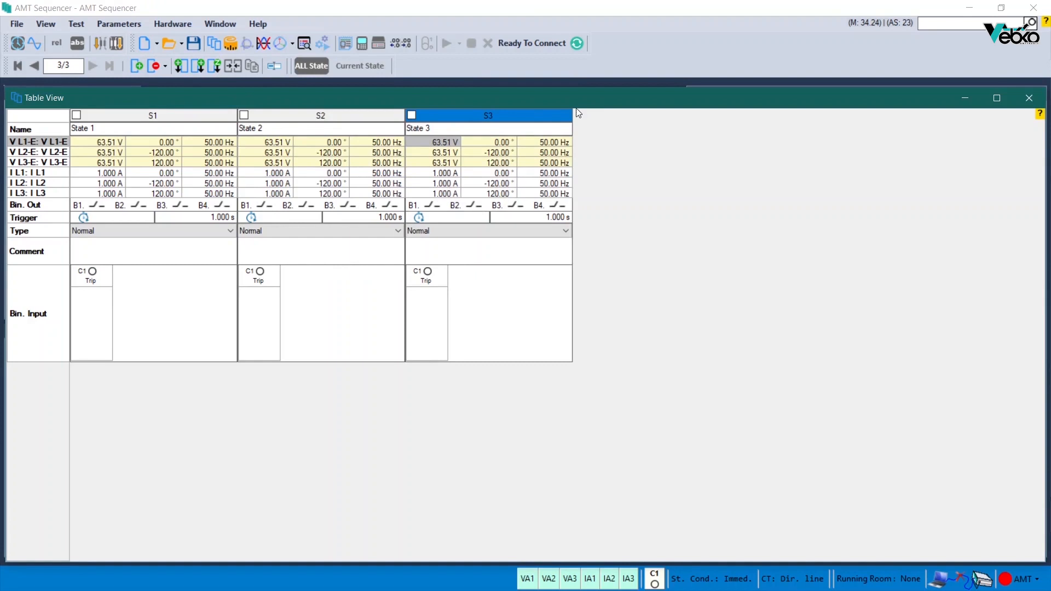
Step: Collapse the S2 and S1 state columns to their compact width
{"action": "double_click", "coordinate": [390, 121]}
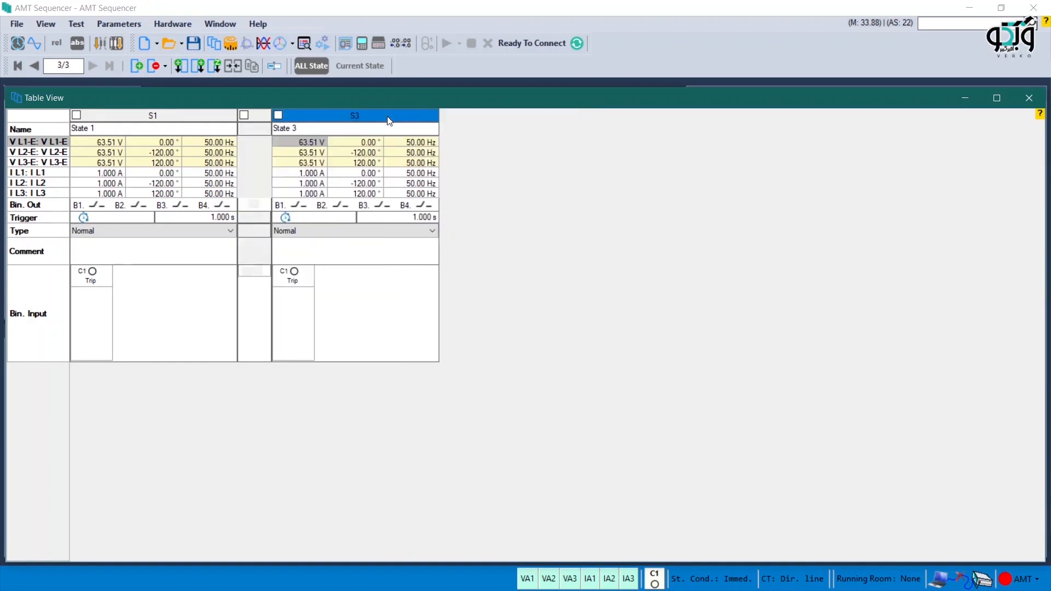
{"action": "double_click", "coordinate": [208, 120]}
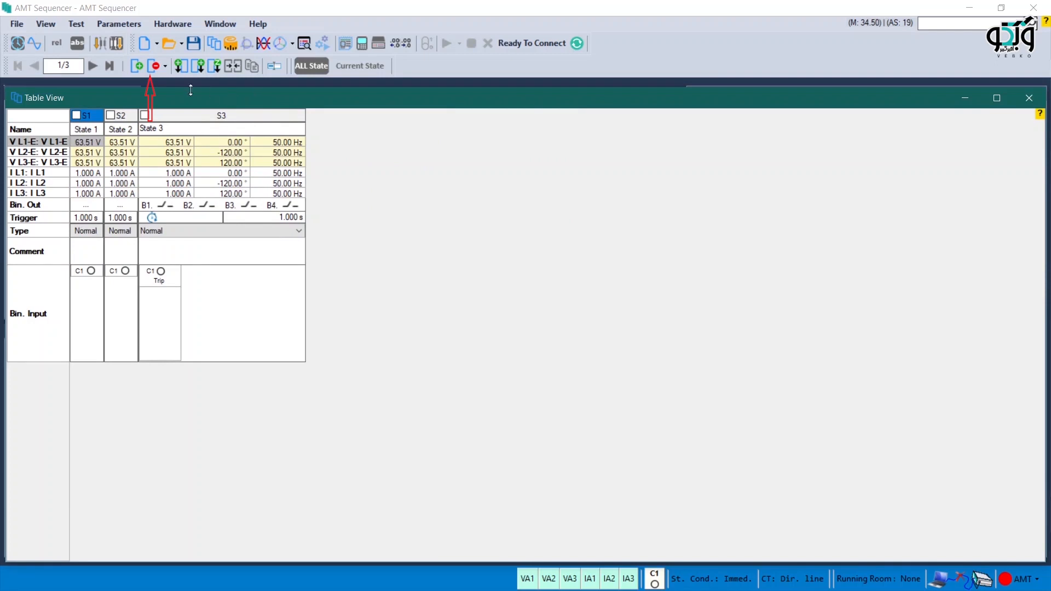
Step: Mark state S3 and delete it with the Selected State option
{"action": "left_click", "coordinate": [164, 66]}
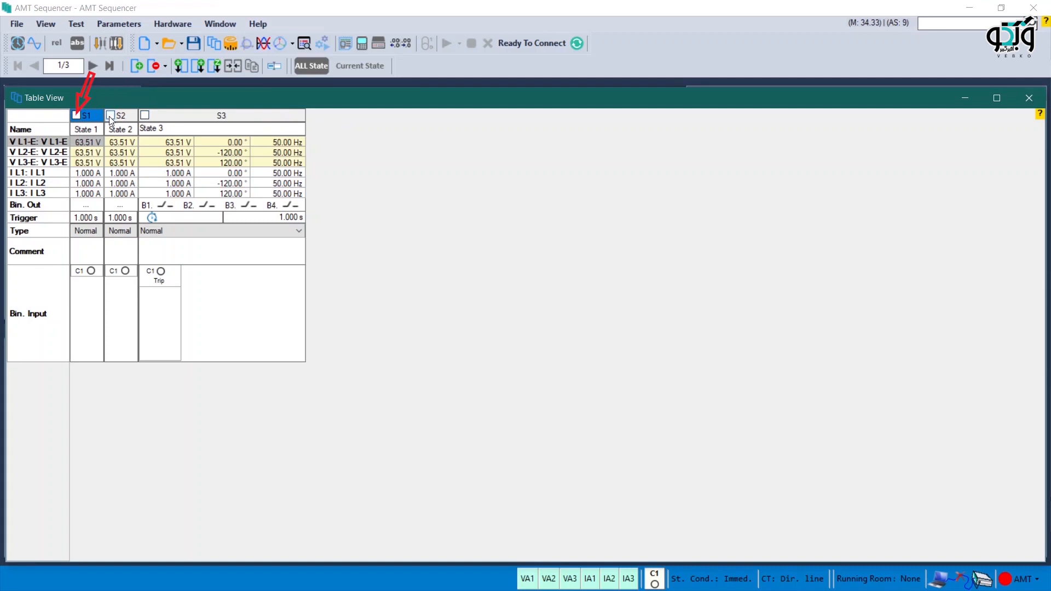
{"action": "left_click", "coordinate": [144, 116]}
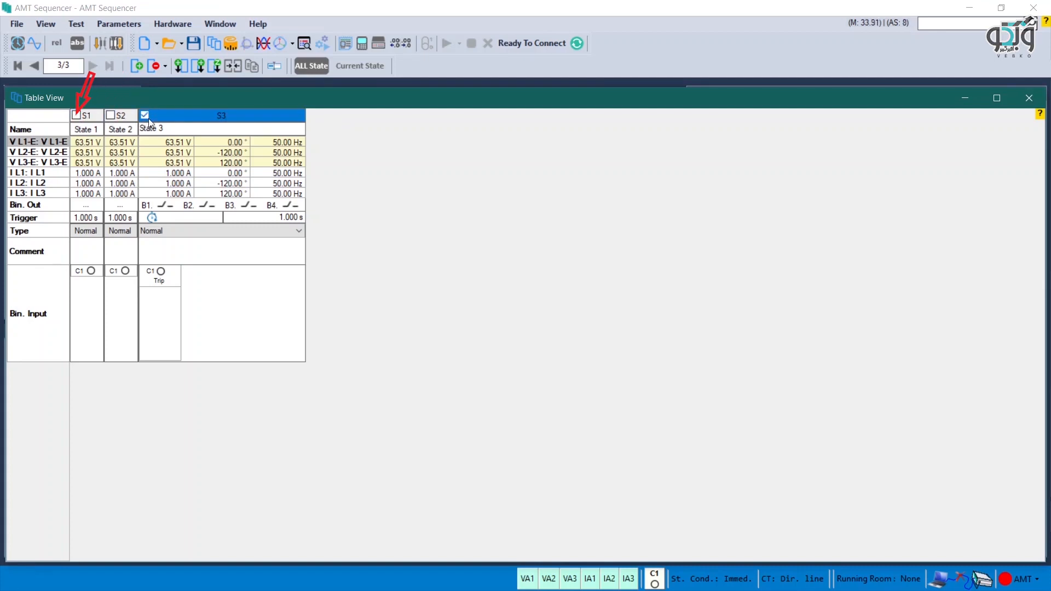
{"action": "left_click", "coordinate": [166, 67]}
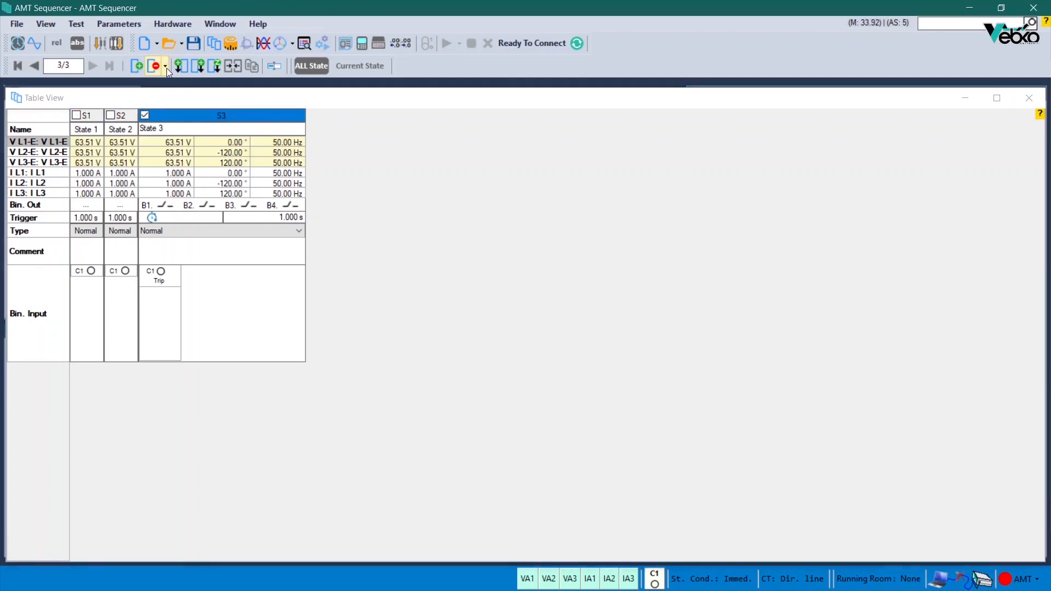
{"action": "left_click", "coordinate": [166, 67]}
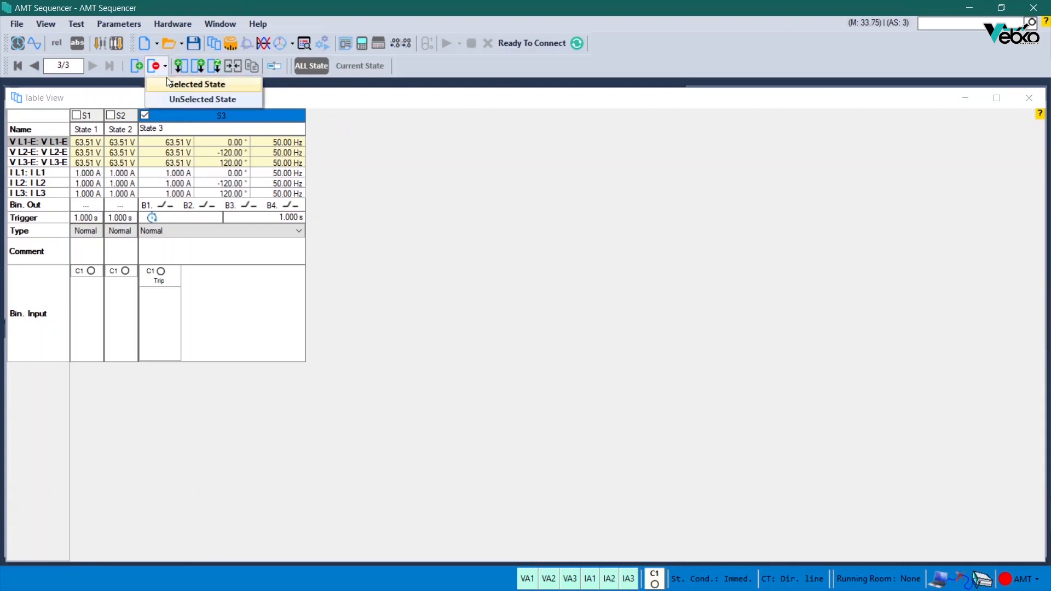
{"action": "left_click", "coordinate": [169, 85]}
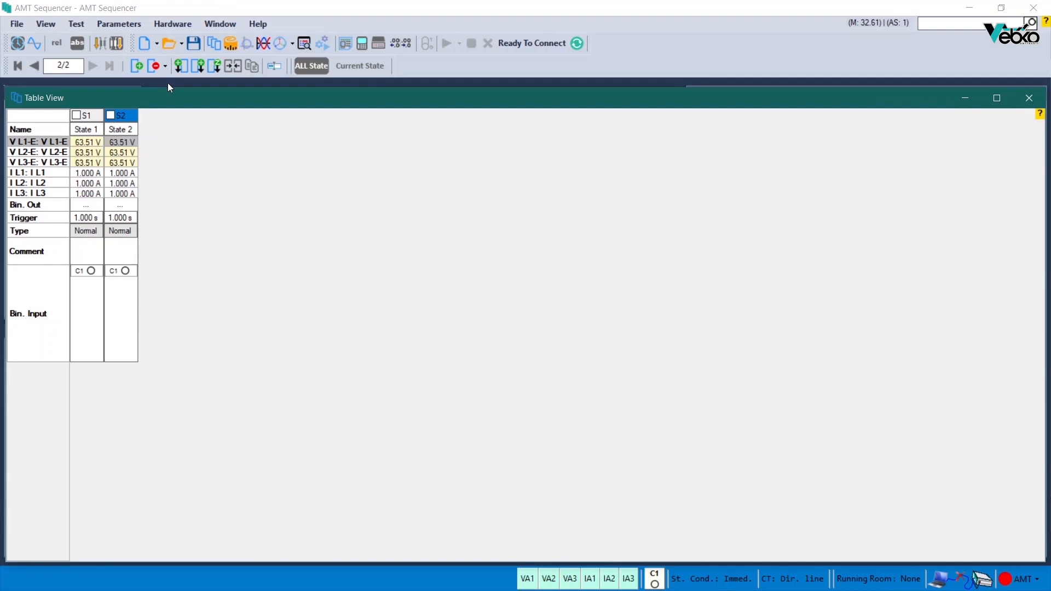
Step: Review the Selected State and UnSelected State delete options, and delete state S2
{"action": "left_click", "coordinate": [164, 67]}
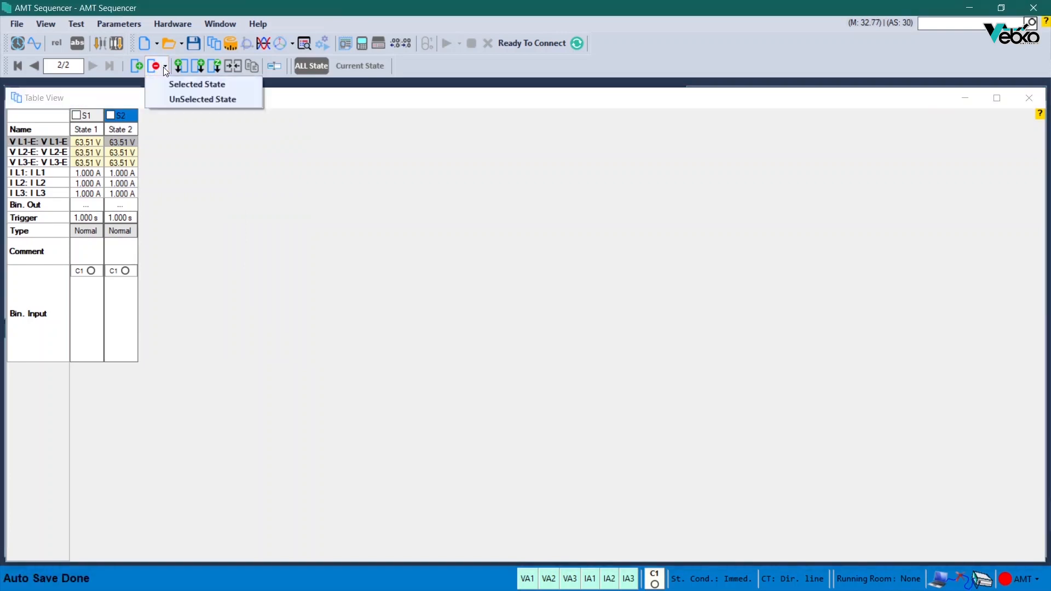
{"action": "left_click", "coordinate": [180, 100]}
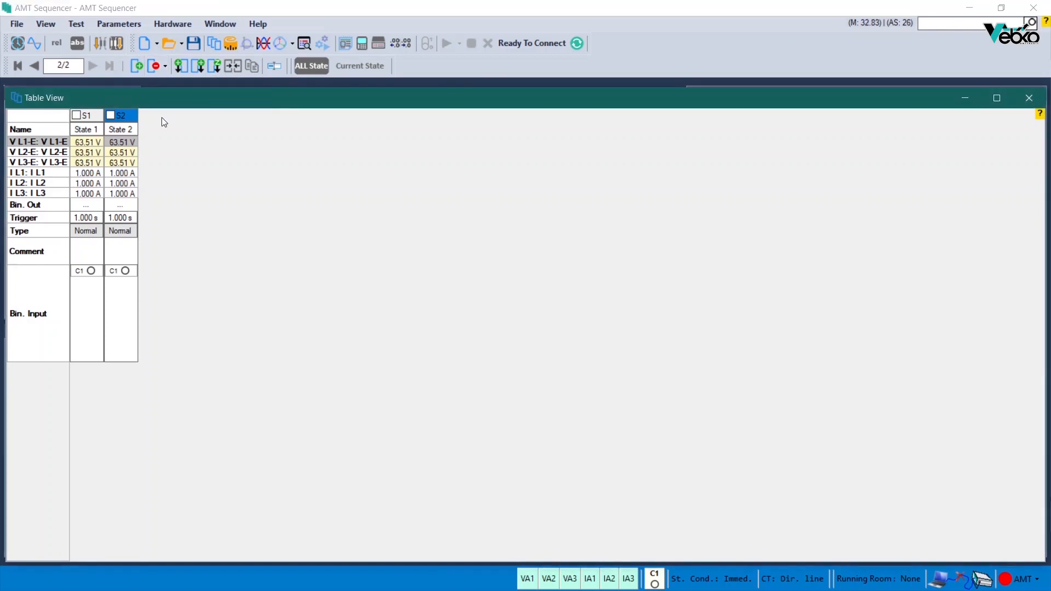
{"action": "right_click", "coordinate": [131, 114]}
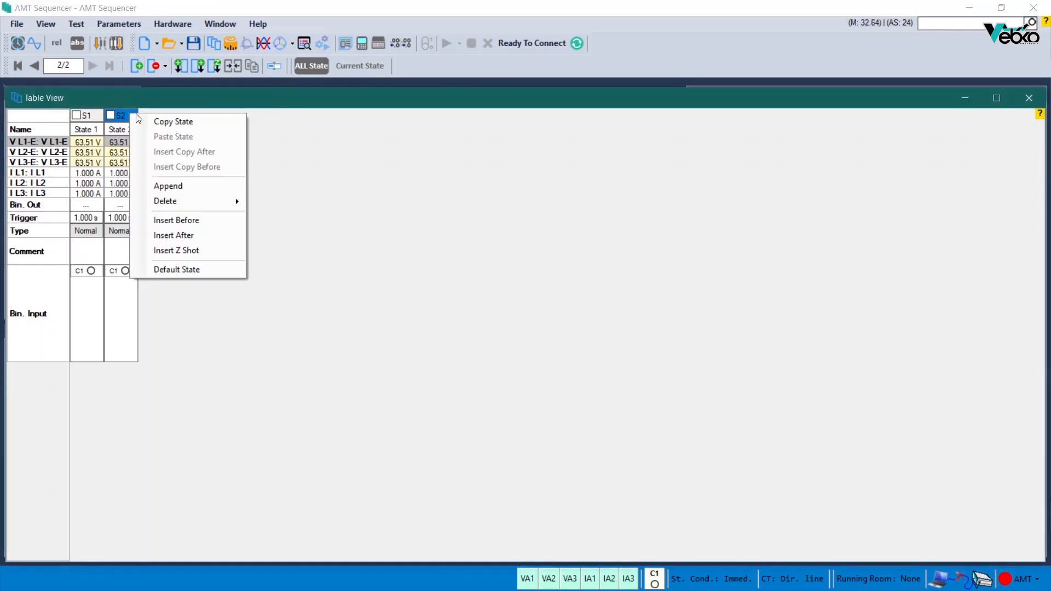
{"action": "mouse_move", "coordinate": [165, 200]}
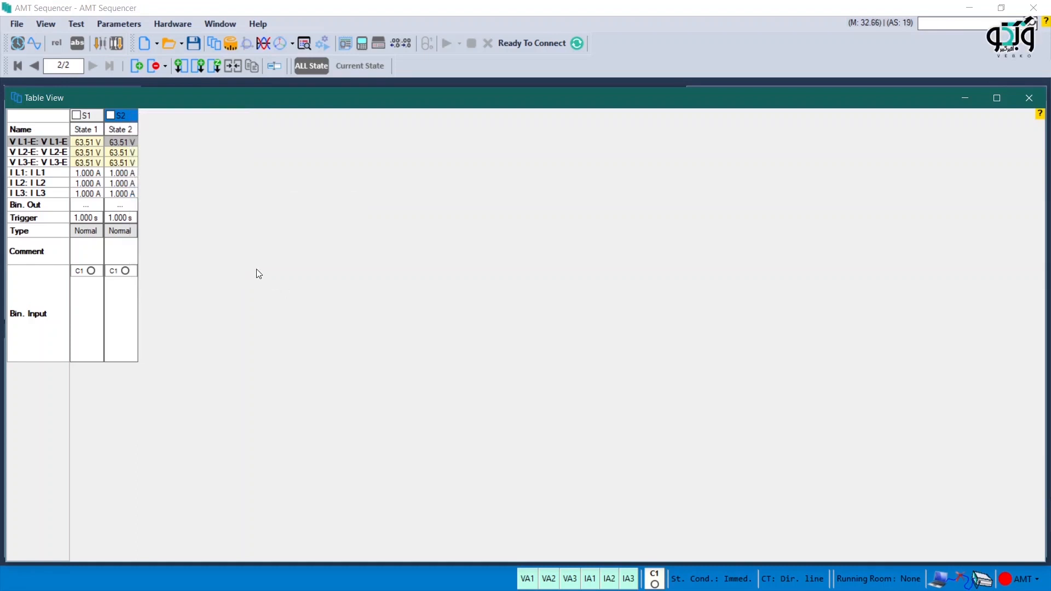
{"action": "right_click", "coordinate": [128, 116]}
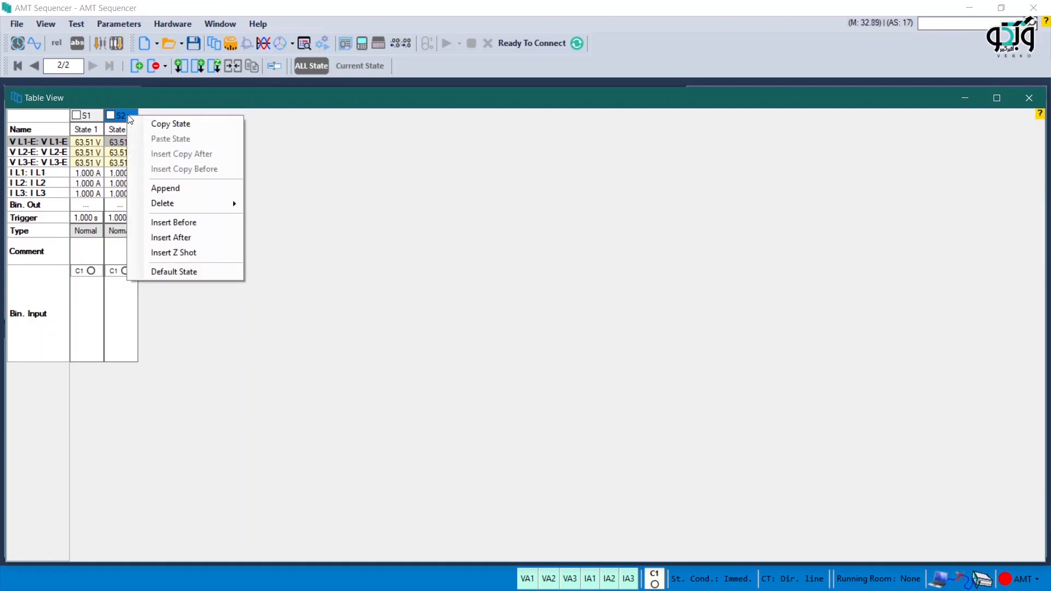
{"action": "mouse_move", "coordinate": [156, 205]}
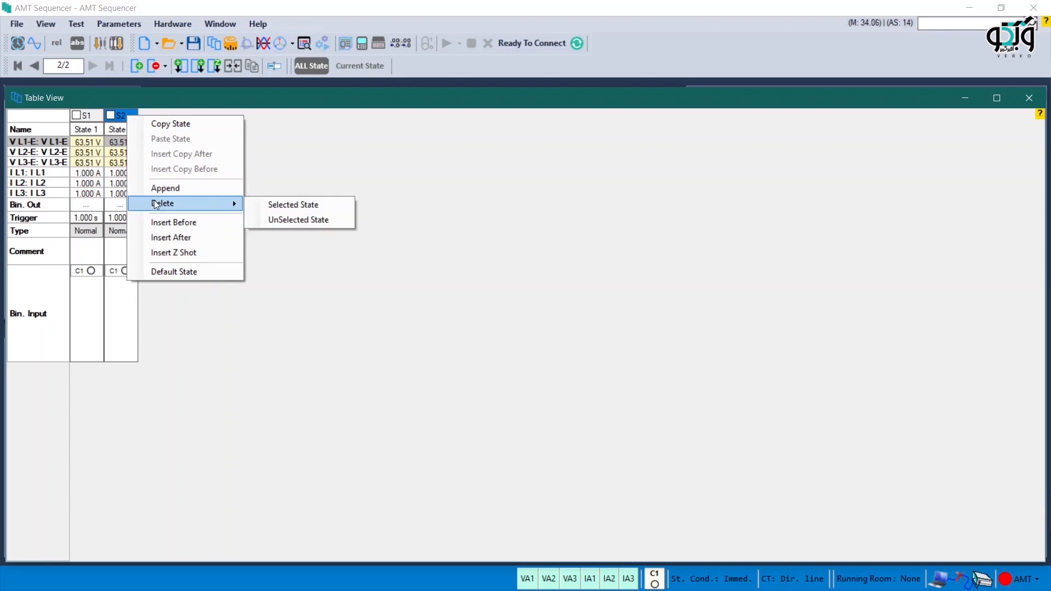
{"action": "left_click", "coordinate": [260, 175]}
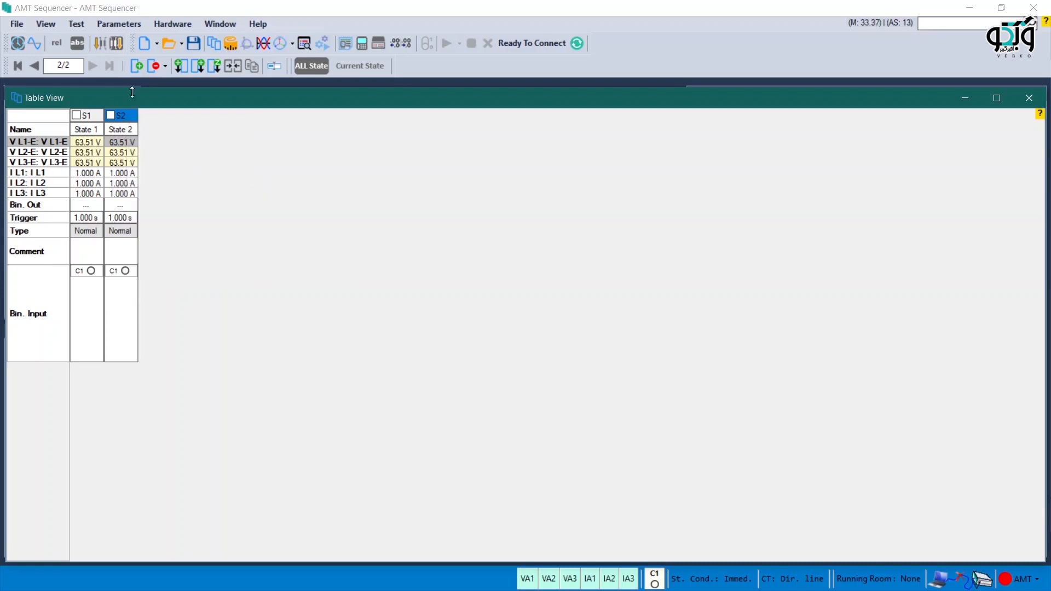
{"action": "left_click", "coordinate": [150, 65]}
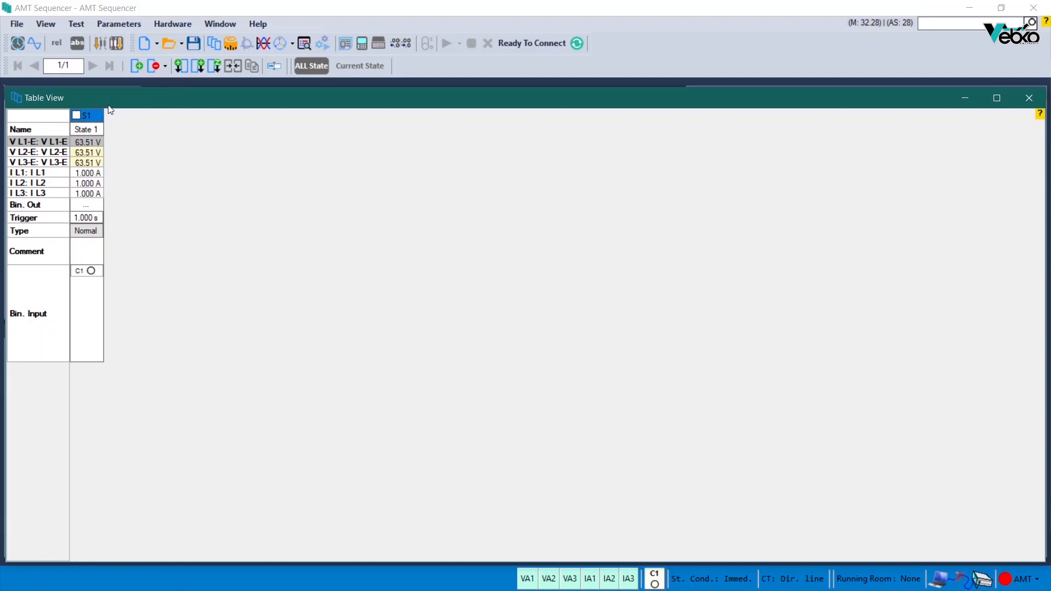
Step: Insert one state before S1 and another after S2, and leave S2 as the current state
{"action": "left_click", "coordinate": [182, 66]}
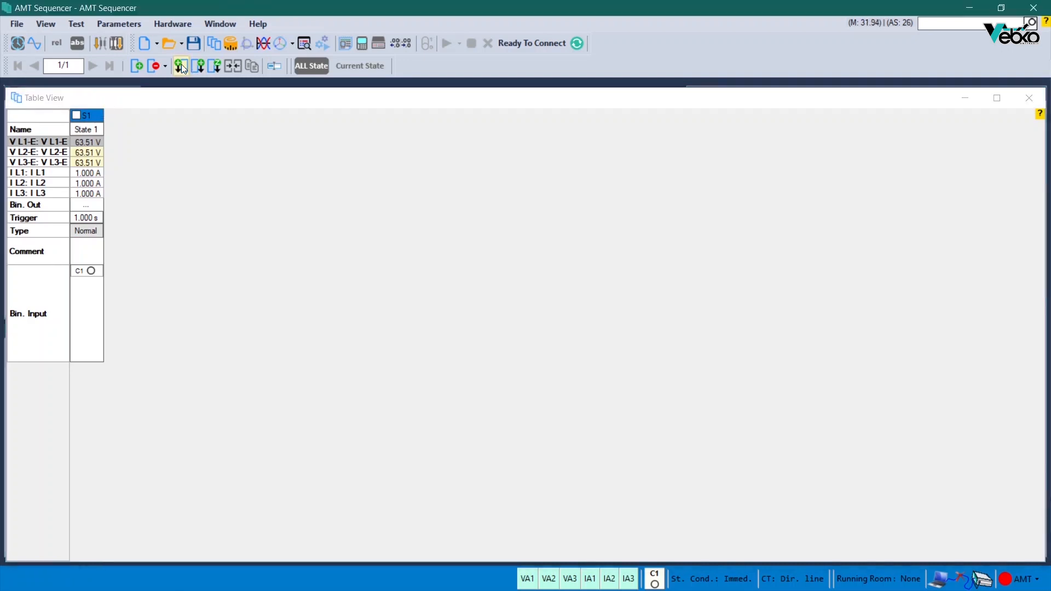
{"action": "left_click", "coordinate": [181, 65]}
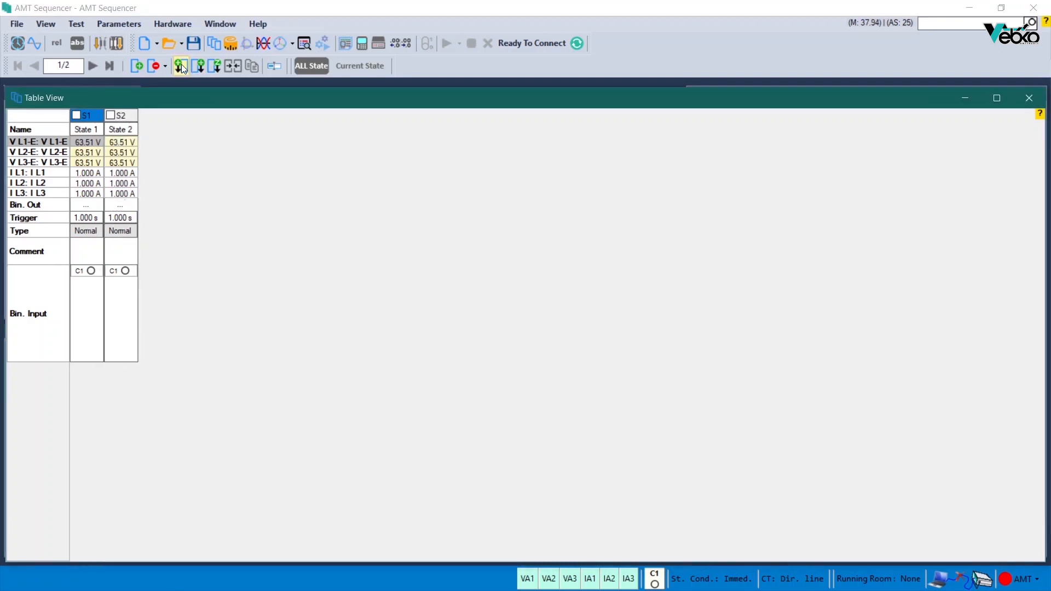
{"action": "left_click", "coordinate": [131, 114]}
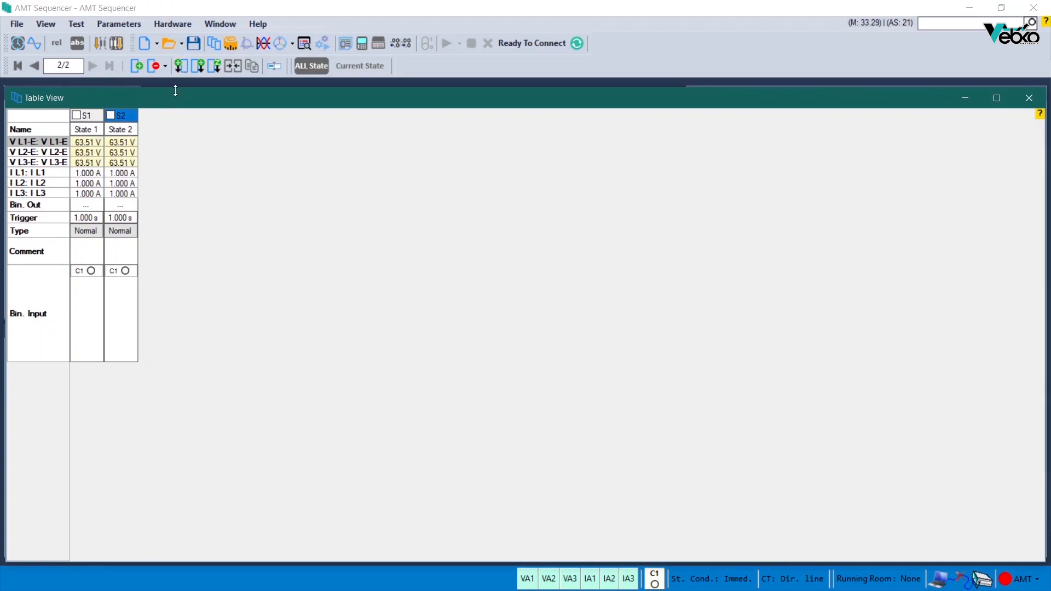
{"action": "left_click", "coordinate": [198, 61]}
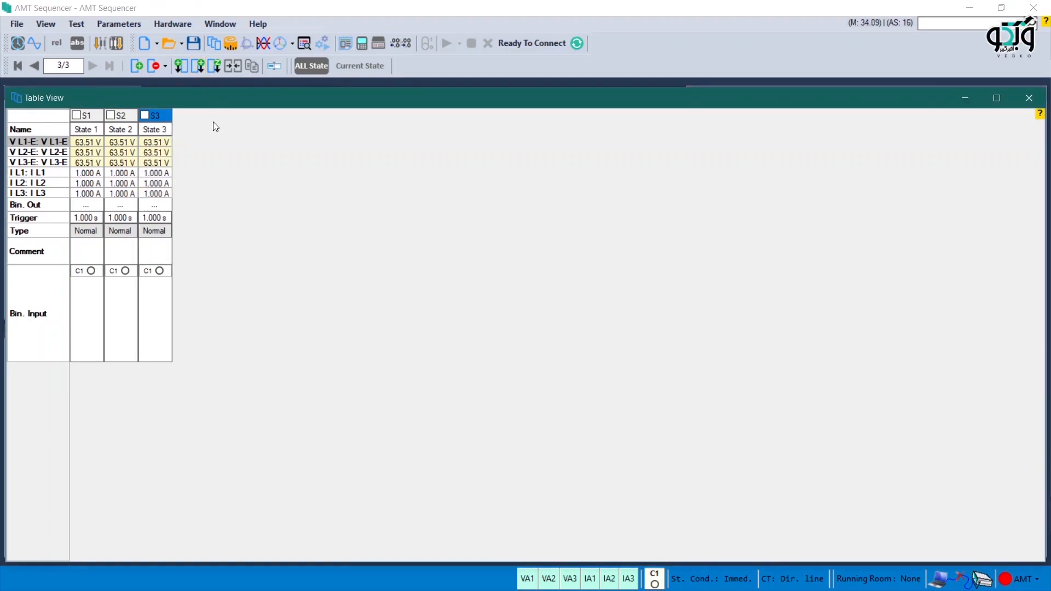
{"action": "right_click", "coordinate": [126, 114]}
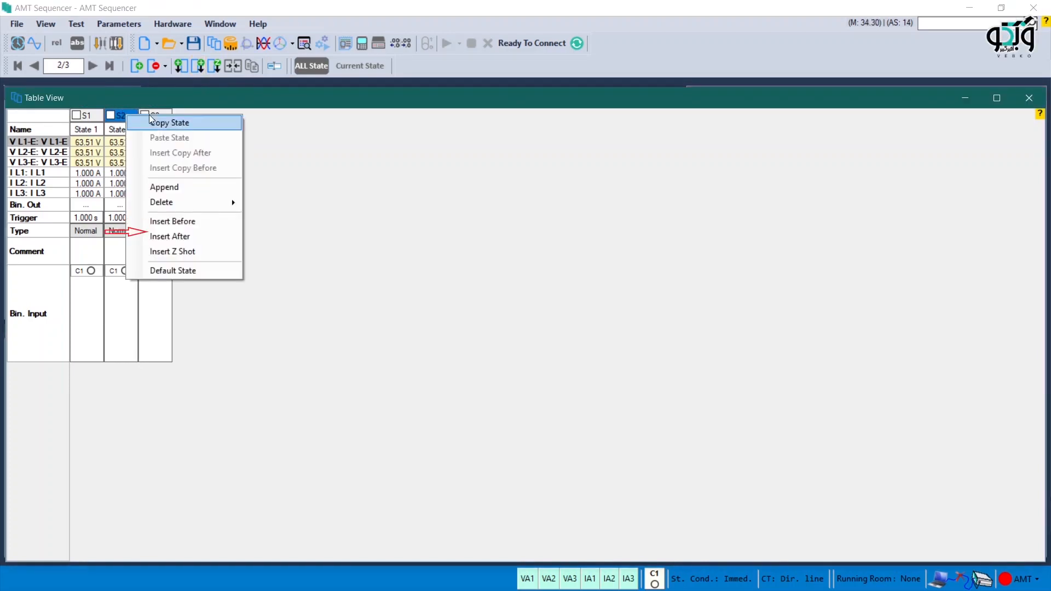
{"action": "left_click", "coordinate": [270, 234]}
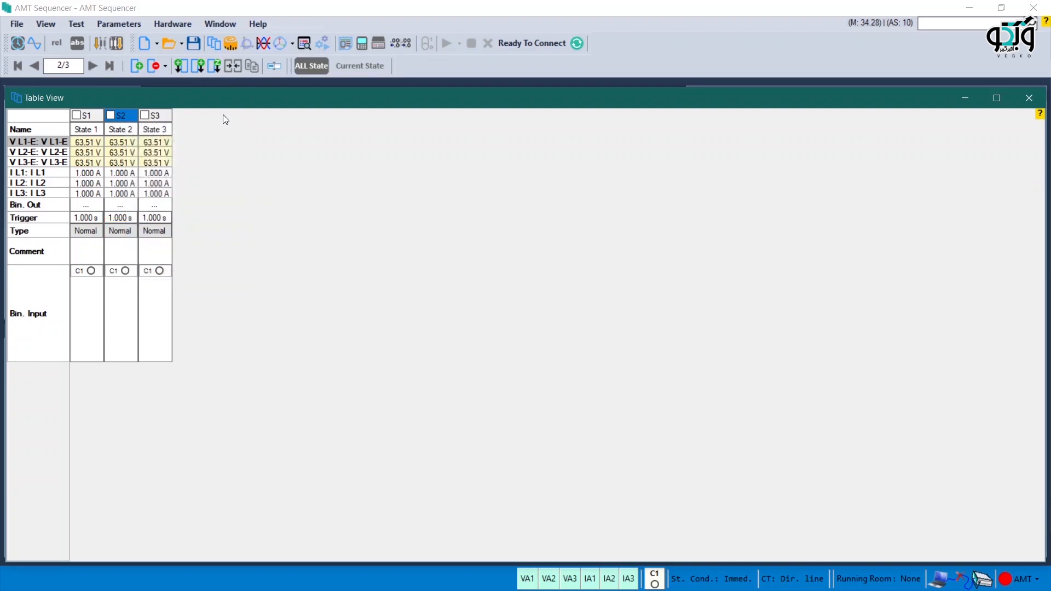
Step: Insert an impedance shot after S2 with fault type L1L2L3, location 100.00 %, test current 2.000 A and trigger on Trip
{"action": "left_click", "coordinate": [214, 67]}
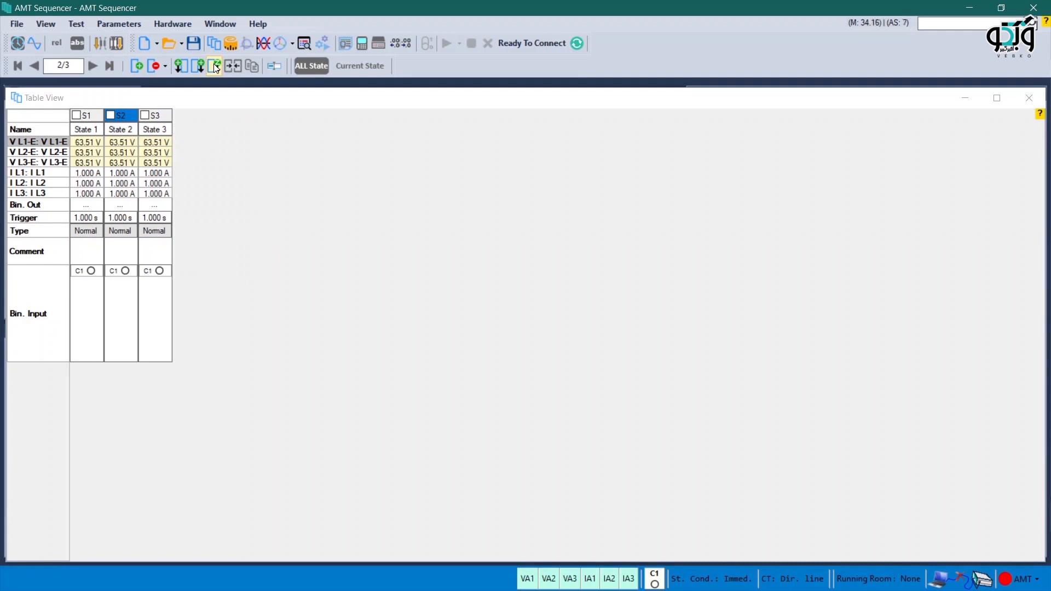
{"action": "left_click", "coordinate": [214, 67]}
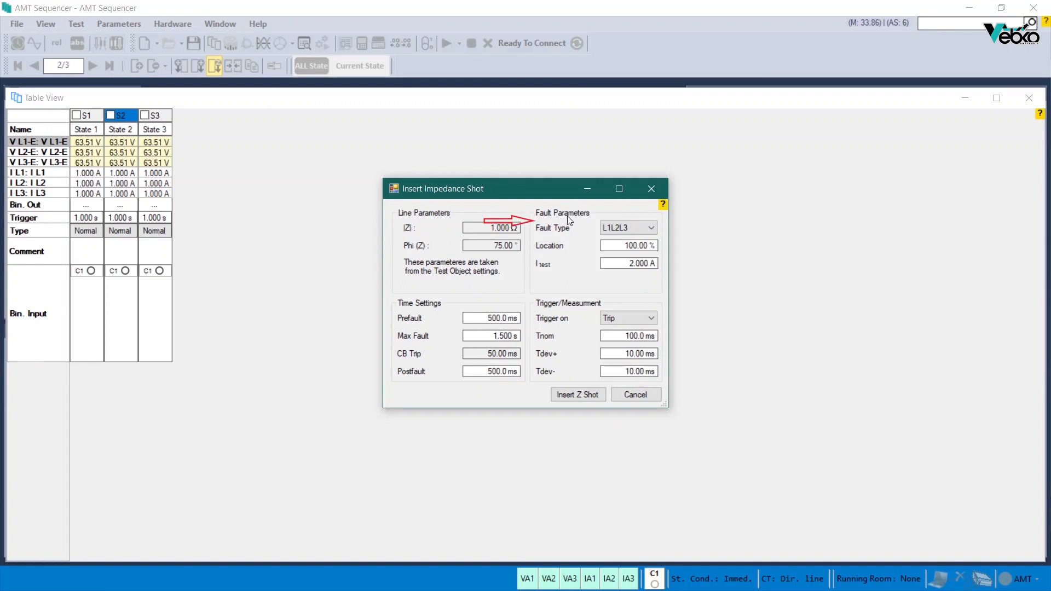
{"action": "left_click", "coordinate": [637, 229]}
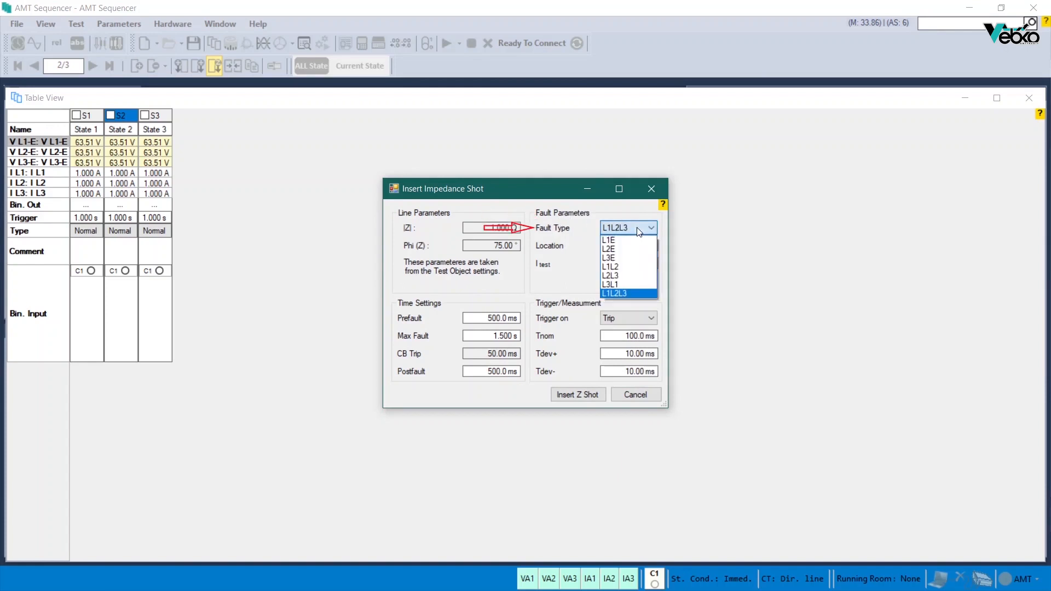
{"action": "left_click", "coordinate": [636, 227]}
{"action": "left_click", "coordinate": [622, 246]}
{"action": "left_click", "coordinate": [622, 245]}
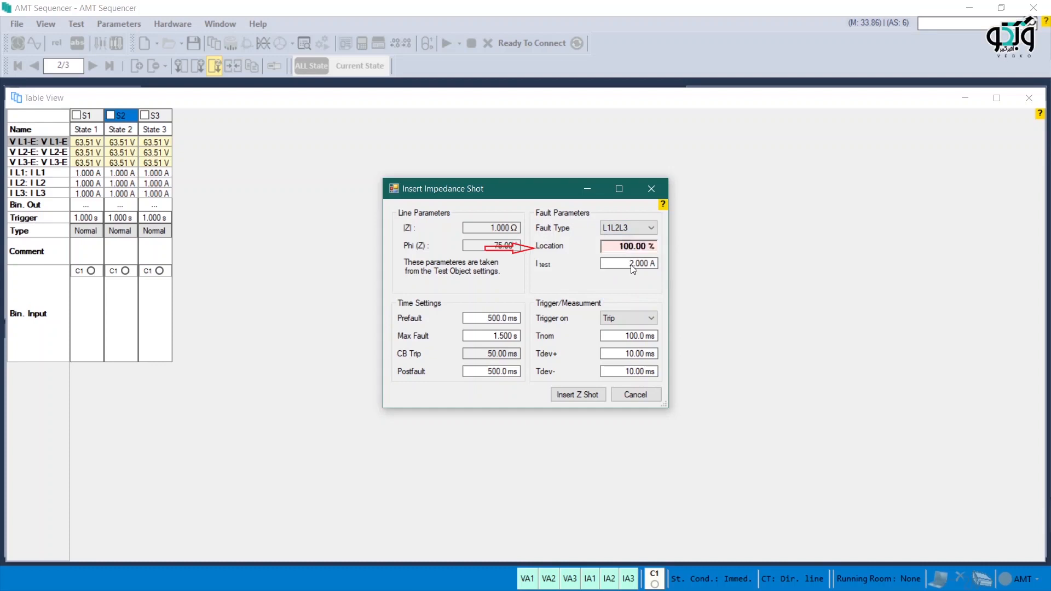
{"action": "left_click", "coordinate": [629, 263]}
{"action": "left_click", "coordinate": [627, 265]}
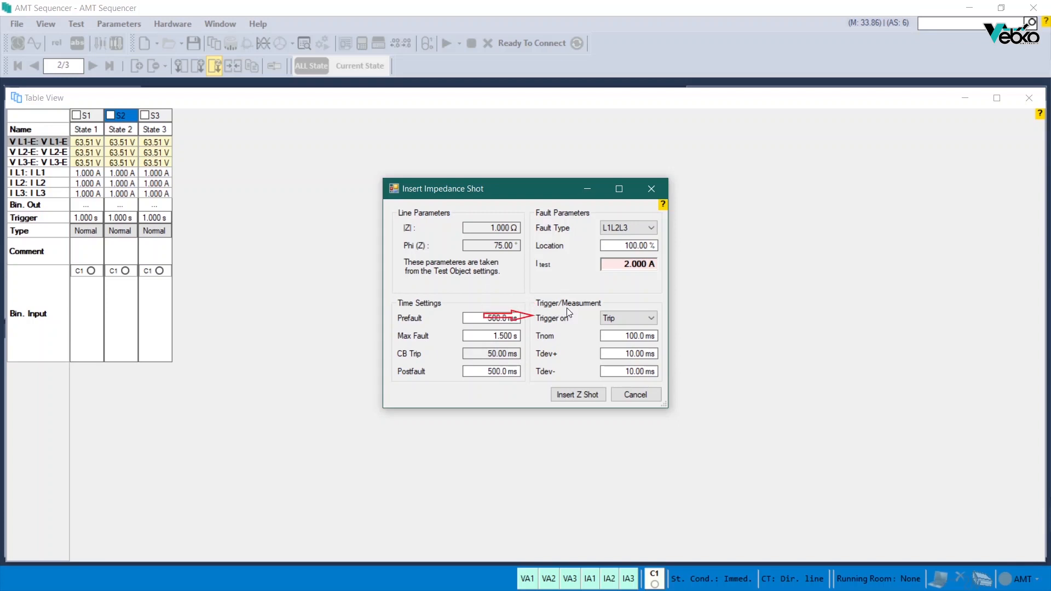
{"action": "left_click", "coordinate": [629, 318]}
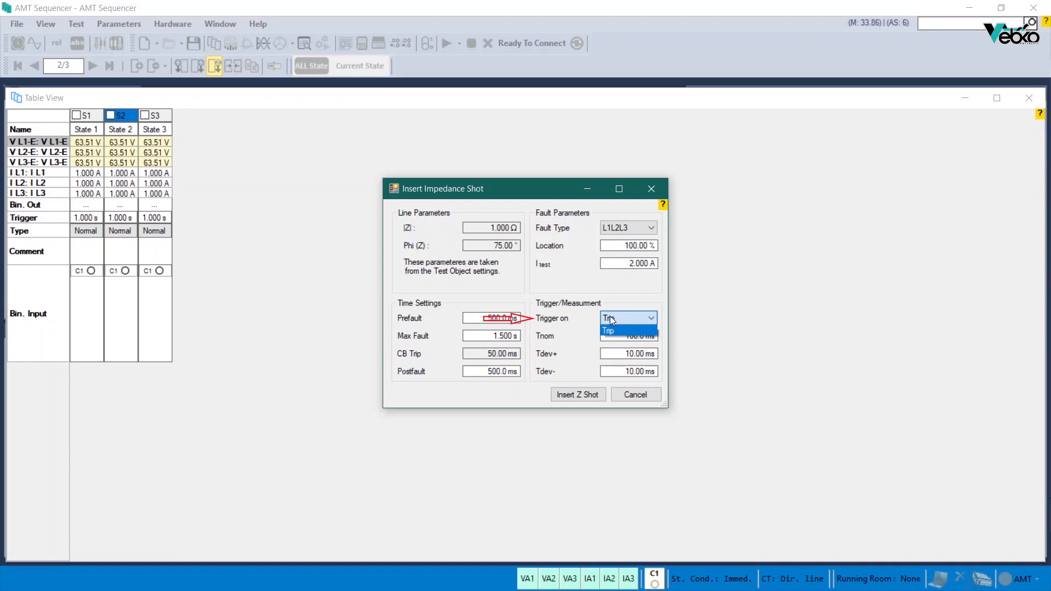
{"action": "left_click", "coordinate": [584, 318]}
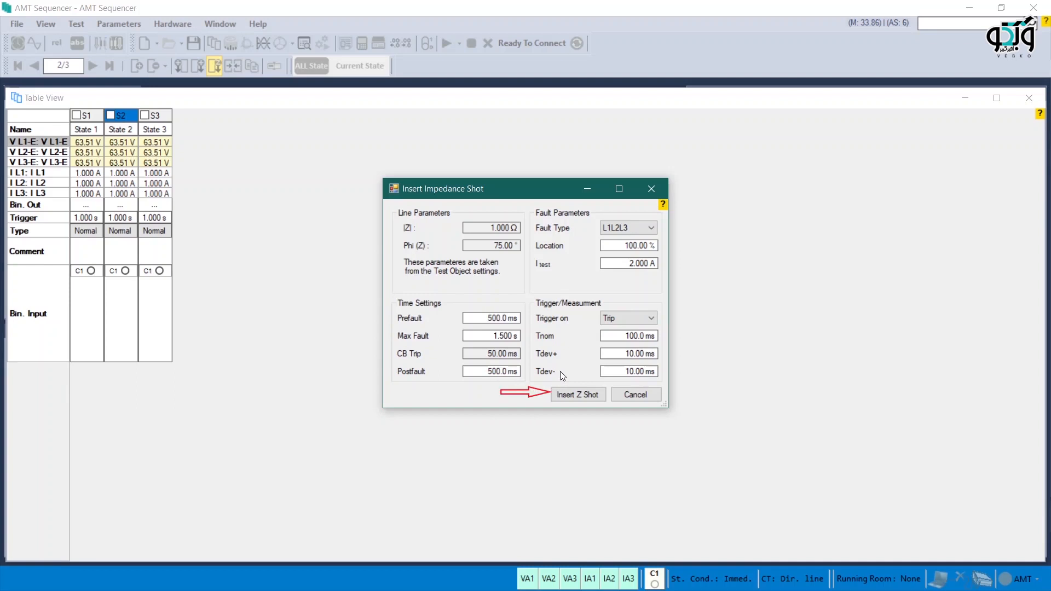
{"action": "left_click", "coordinate": [577, 389]}
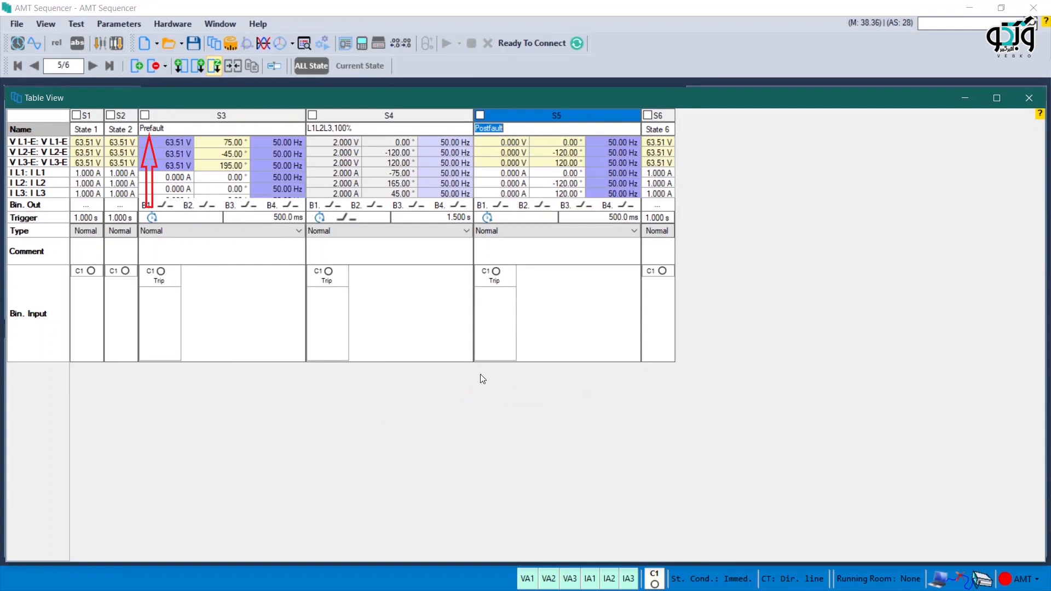
Step: Collapse the Prefault, L1L2L3 fault and Postfault state columns to their compact width
{"action": "left_click", "coordinate": [245, 118]}
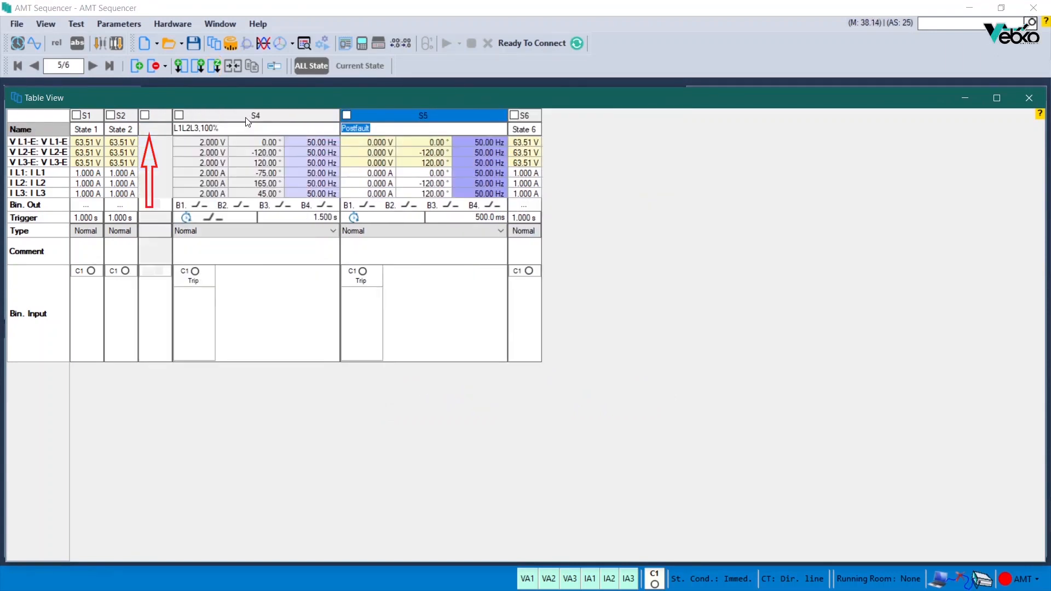
{"action": "left_click", "coordinate": [246, 119]}
{"action": "left_click", "coordinate": [257, 119]}
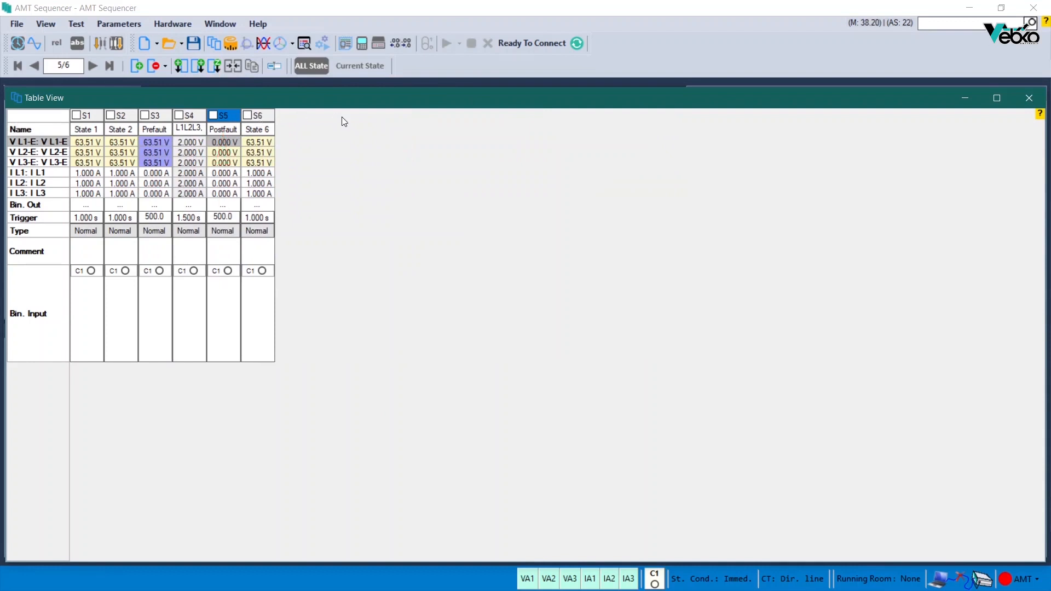
Step: Reset state S2 to the default state and collapse its column to the compact width
{"action": "right_click", "coordinate": [131, 119]}
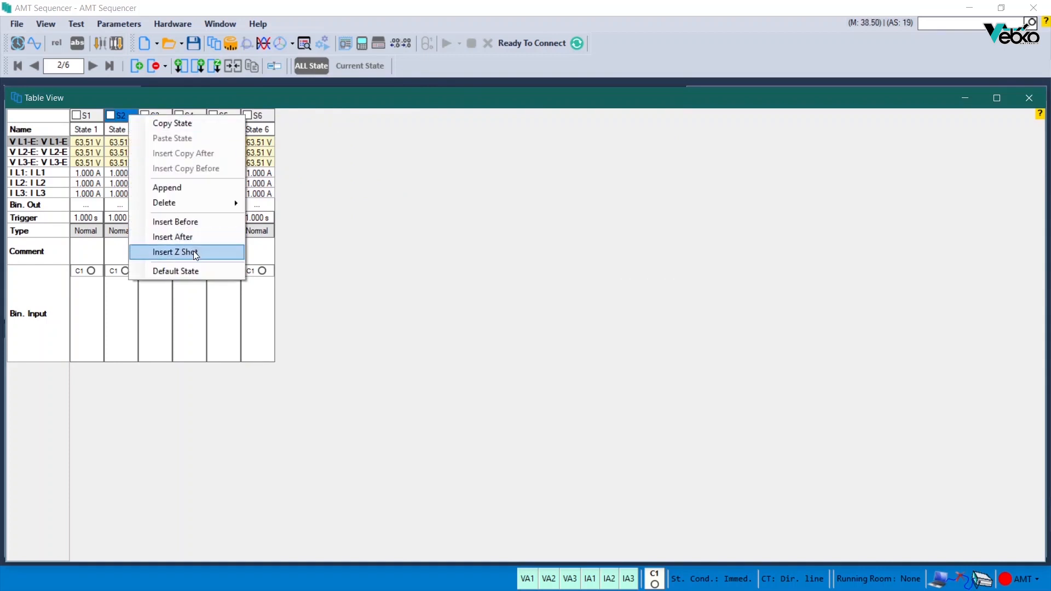
{"action": "left_click", "coordinate": [213, 272]}
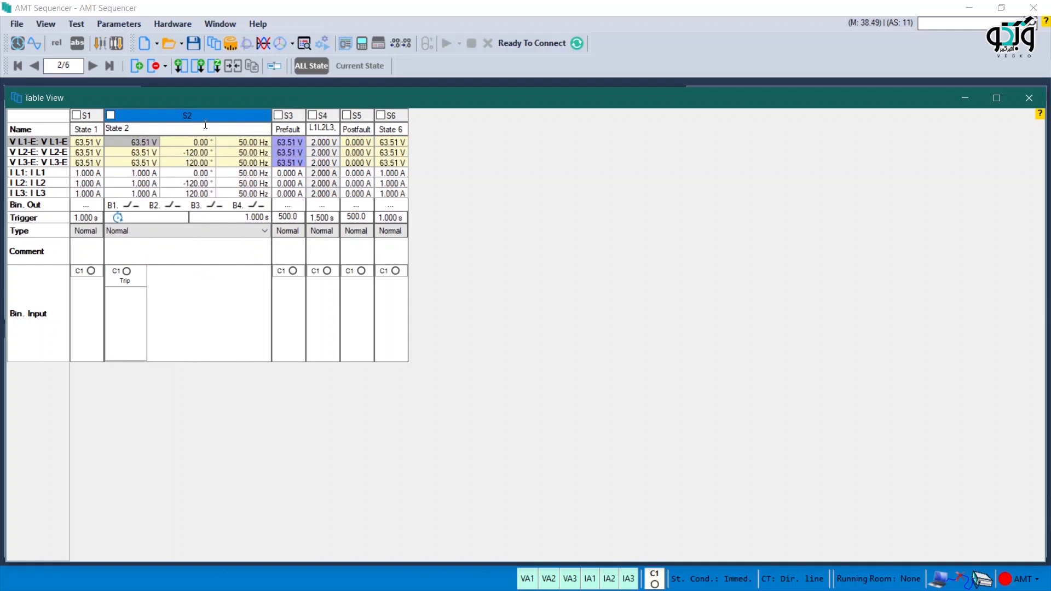
{"action": "left_click", "coordinate": [211, 120]}
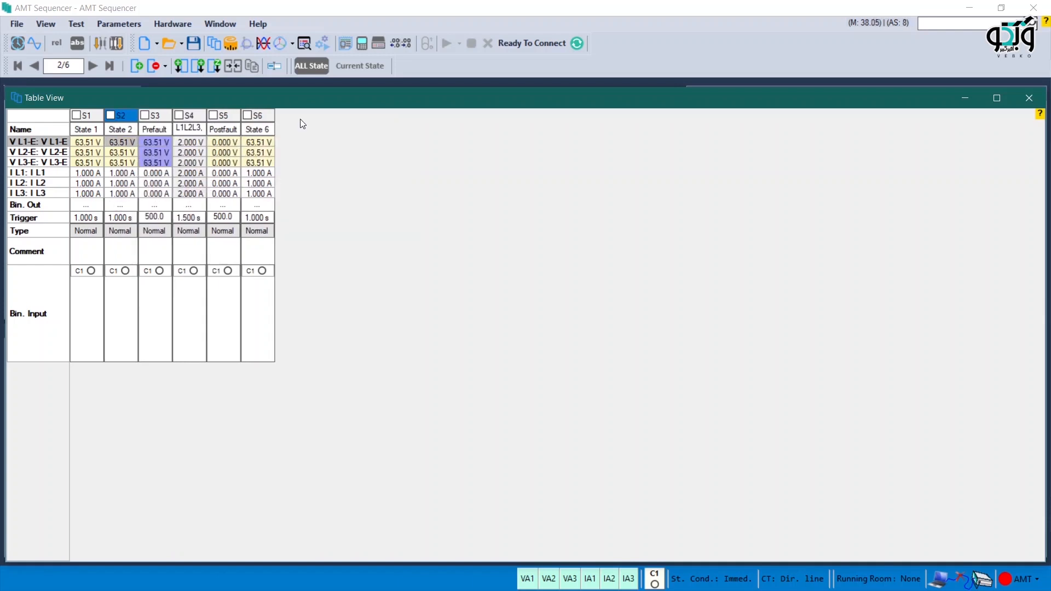
Step: Load a saved sequencer file for merging and mark its state S1: State 1
{"action": "left_click", "coordinate": [235, 68]}
{"action": "left_click", "coordinate": [235, 67]}
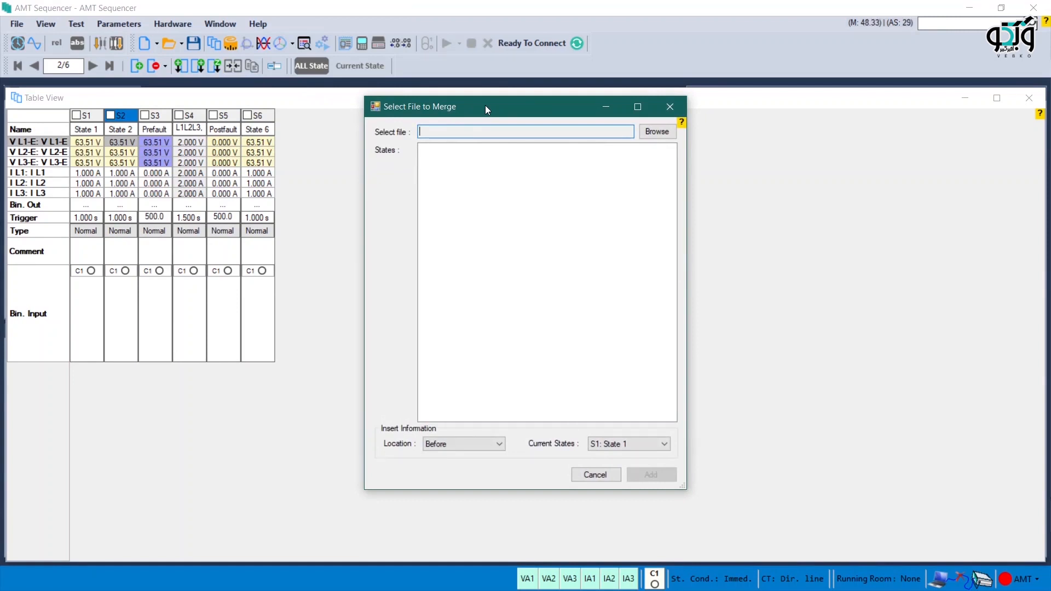
{"action": "left_click", "coordinate": [657, 137]}
{"action": "left_click", "coordinate": [602, 212]}
{"action": "left_click", "coordinate": [902, 465]}
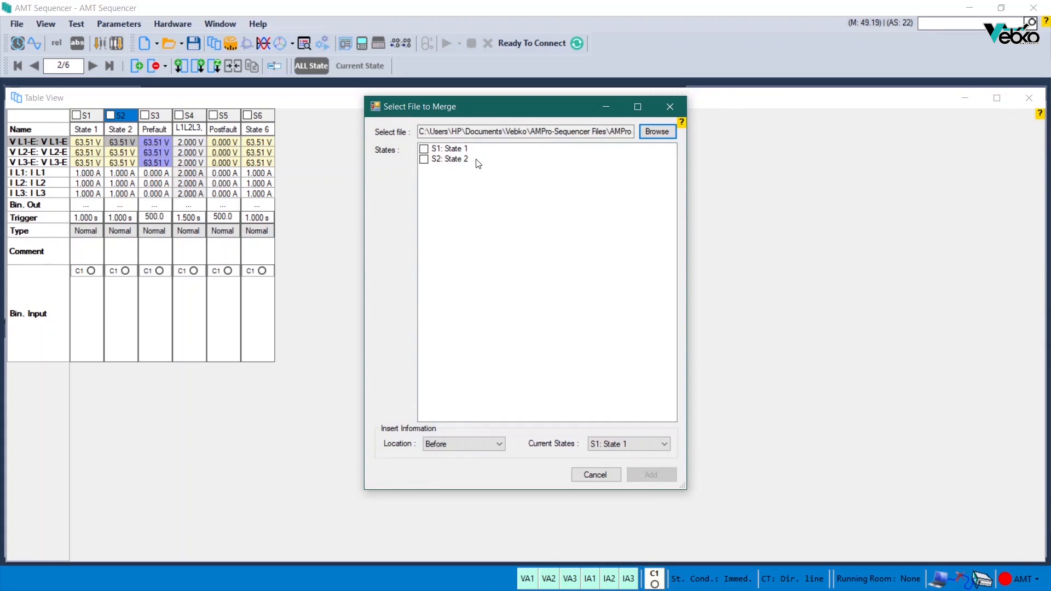
{"action": "left_click", "coordinate": [425, 149]}
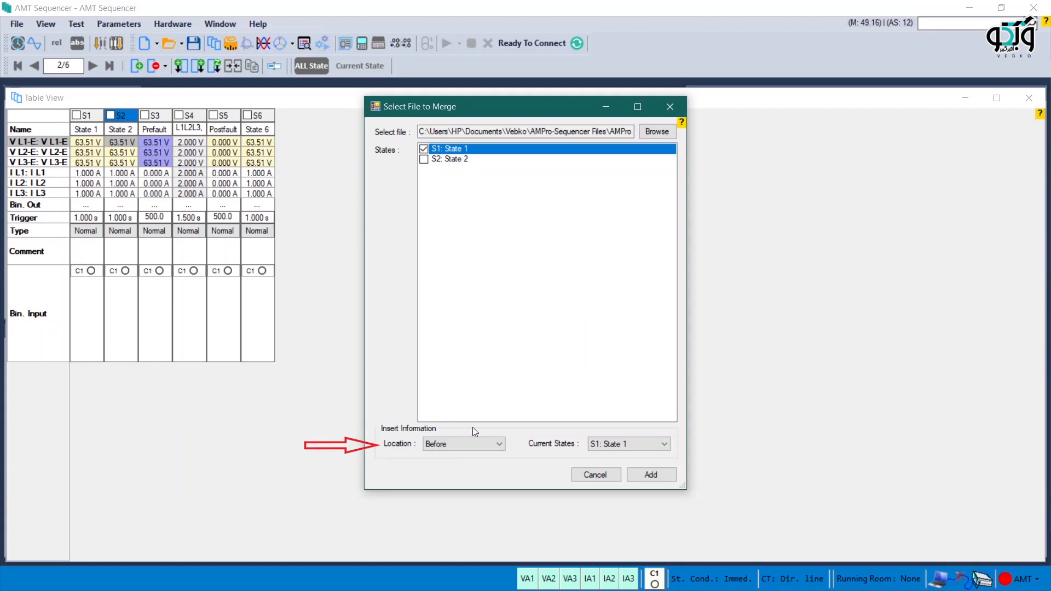
Step: Merge the marked state into the sequence with location Before and current state S1: State 1
{"action": "left_click", "coordinate": [500, 445]}
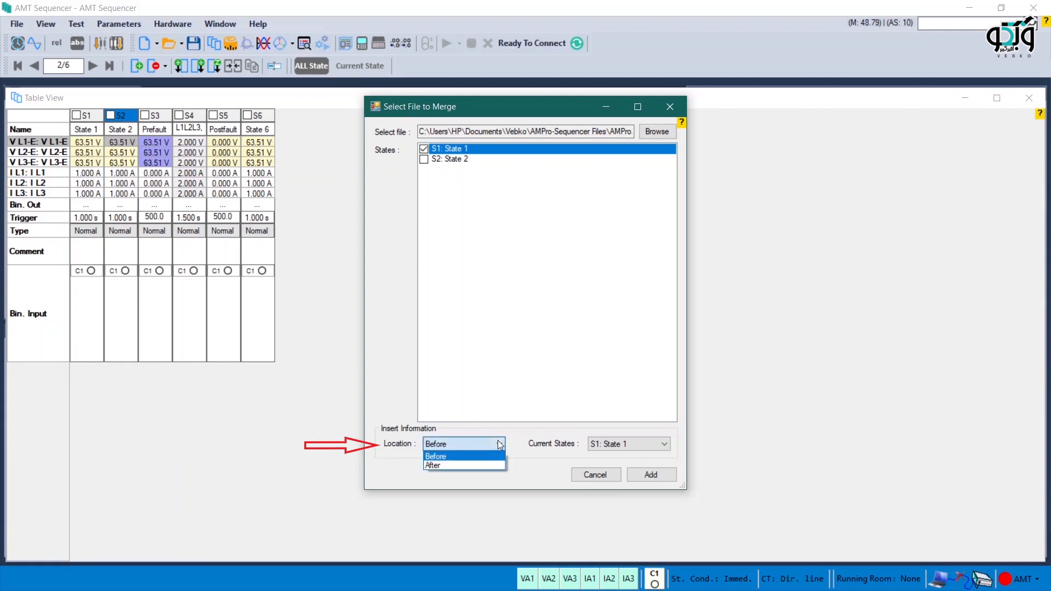
{"action": "left_click", "coordinate": [498, 443]}
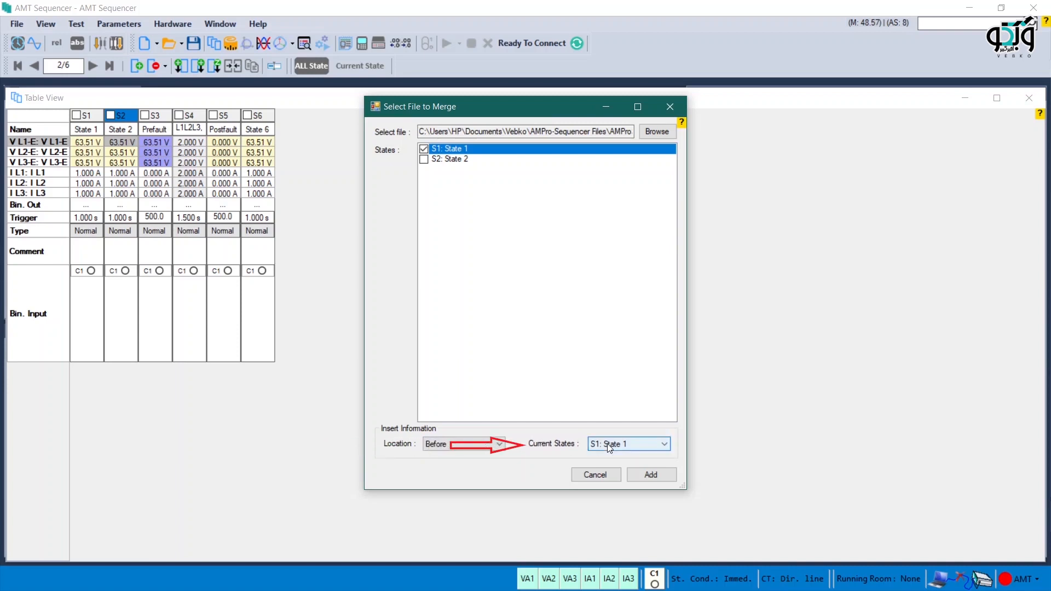
{"action": "left_click", "coordinate": [638, 444]}
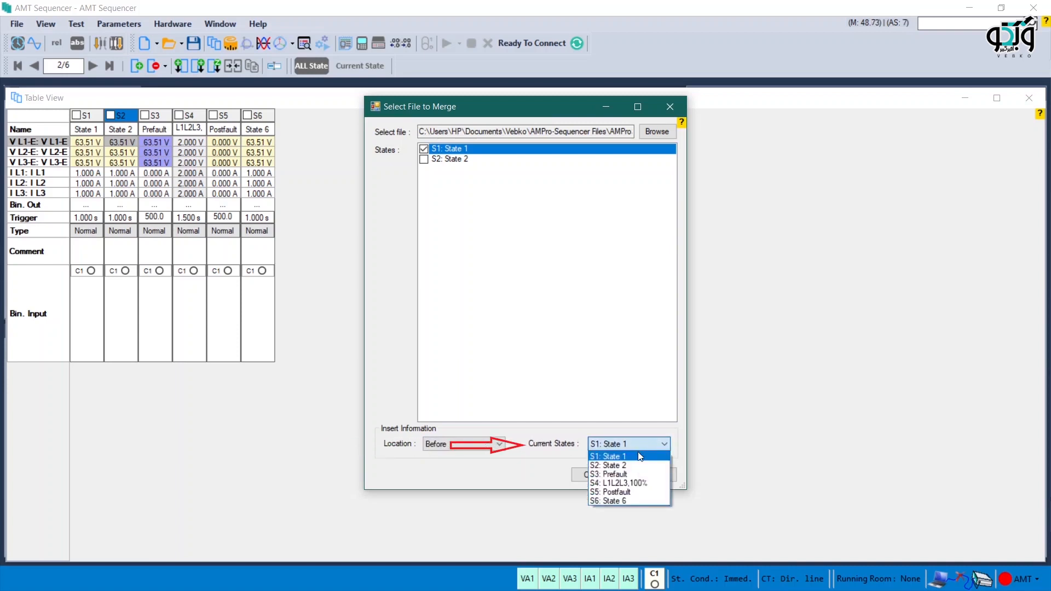
{"action": "left_click", "coordinate": [636, 454]}
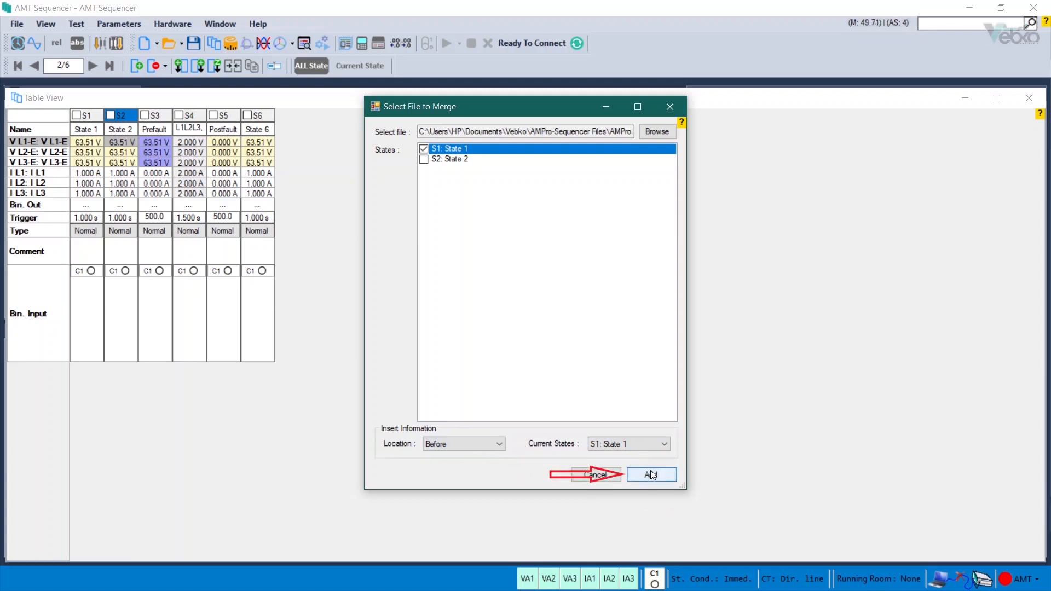
{"action": "left_click", "coordinate": [651, 474]}
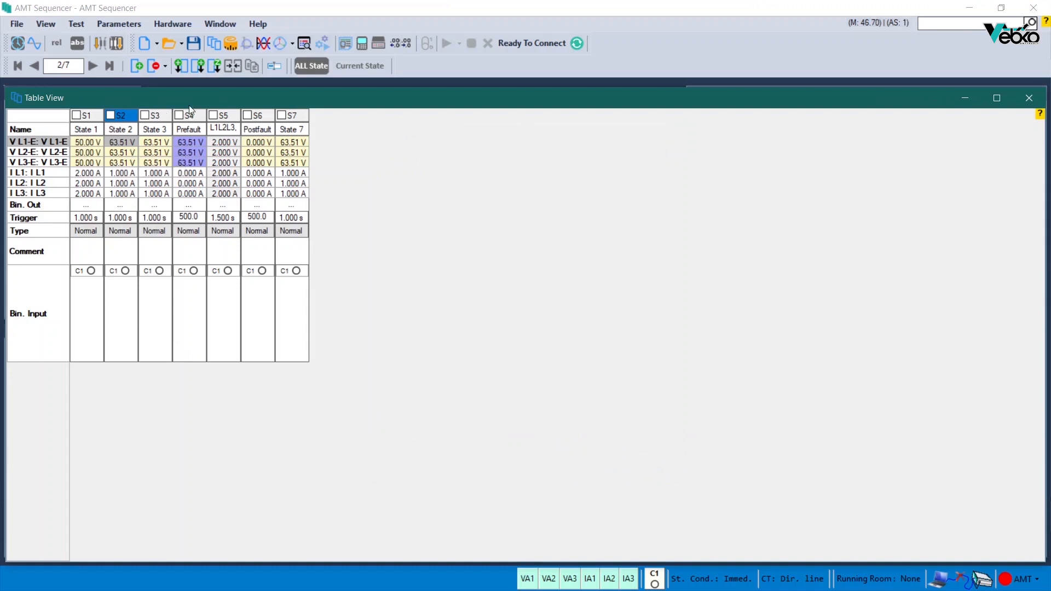
Step: Copy state S5: L1L2L3,100% and paste it before S1: State 1 with a repetition of 1
{"action": "left_click", "coordinate": [251, 66]}
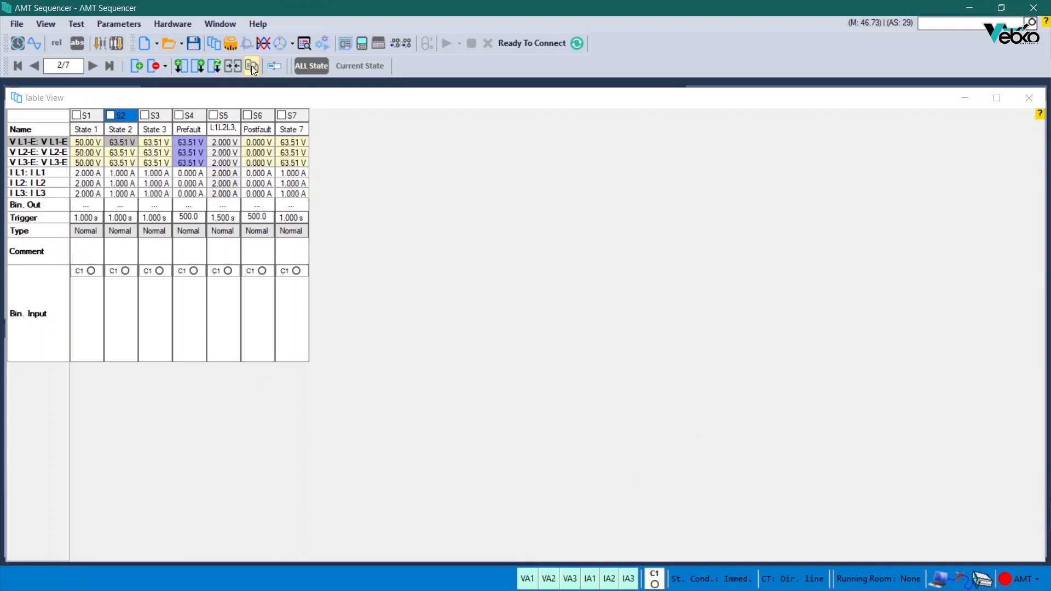
{"action": "left_click", "coordinate": [252, 66]}
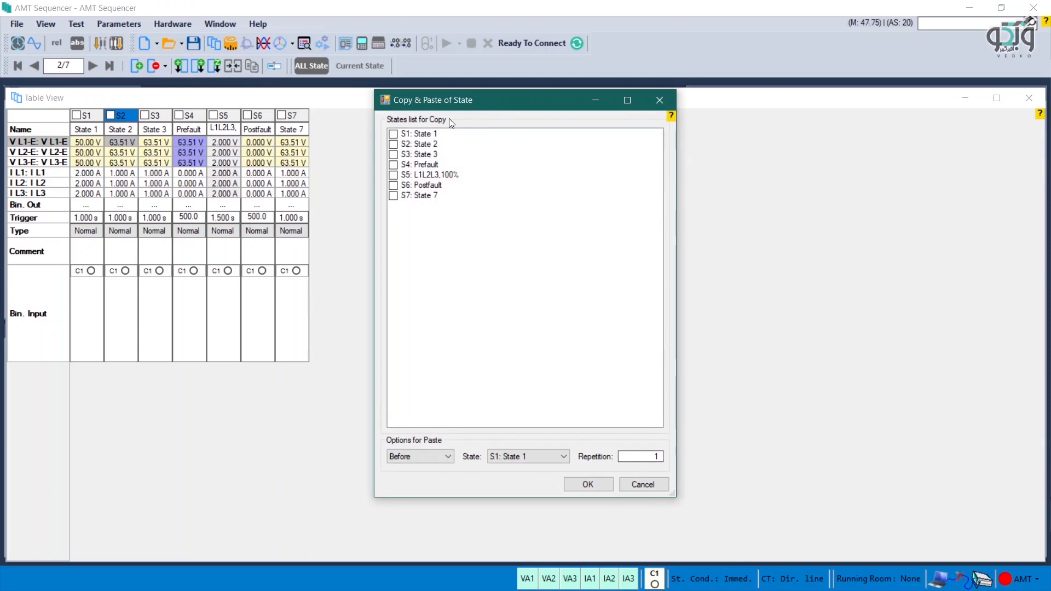
{"action": "left_click", "coordinate": [394, 176]}
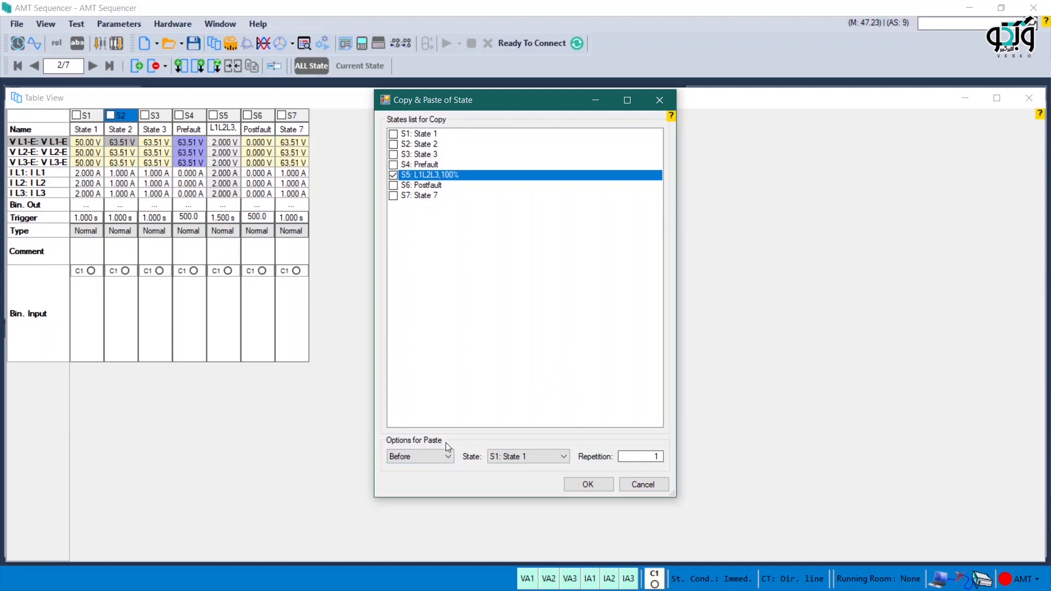
{"action": "double_click", "coordinate": [644, 456]}
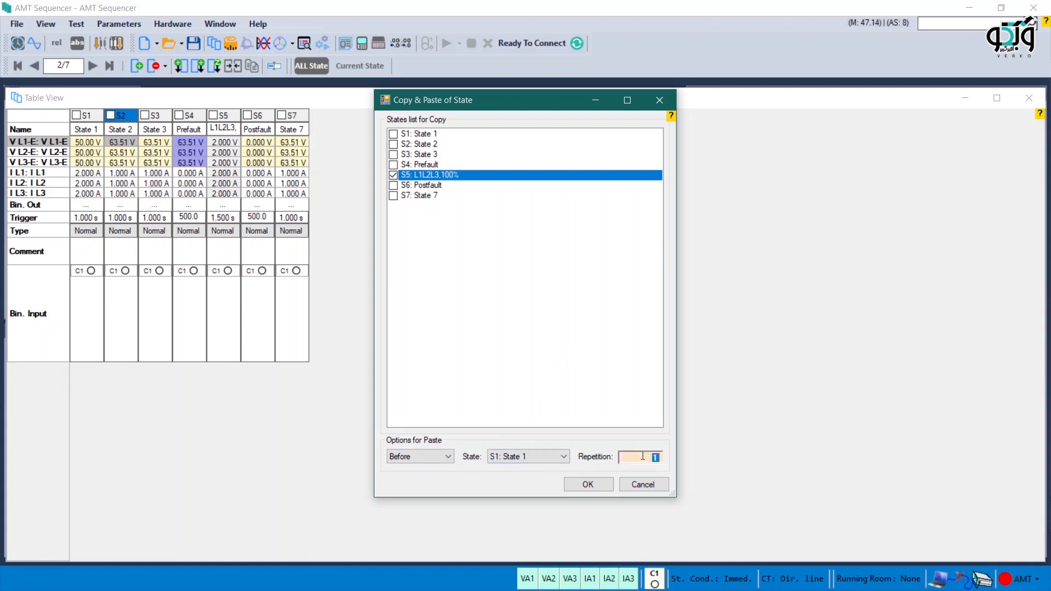
{"action": "left_click", "coordinate": [602, 482]}
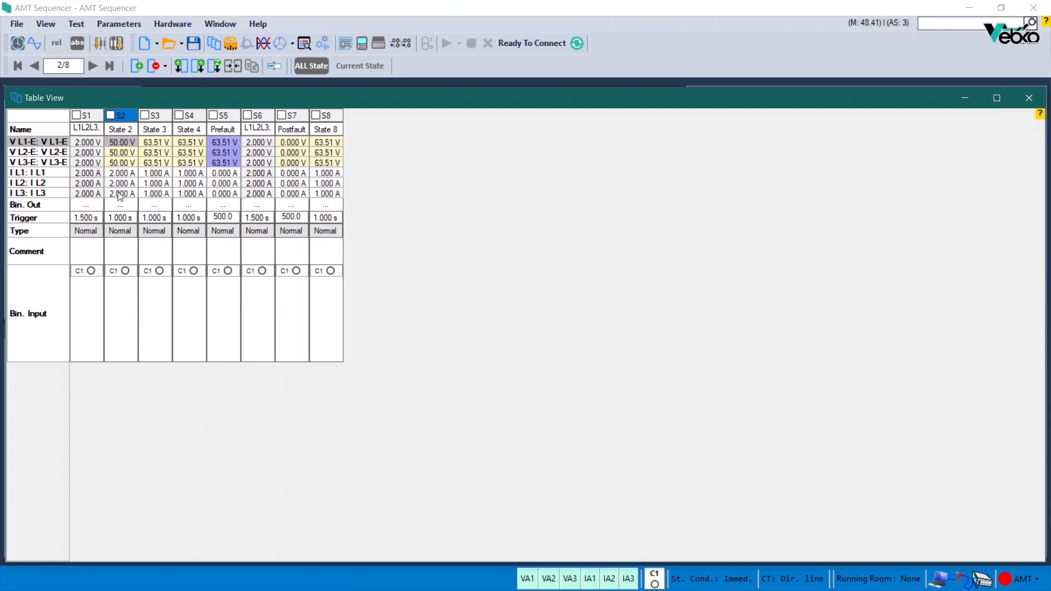
Step: Copy state S2 and paste it over S3, and rename all states to the default sequential names State 1 to State 8
{"action": "right_click", "coordinate": [126, 117]}
{"action": "right_click", "coordinate": [167, 117]}
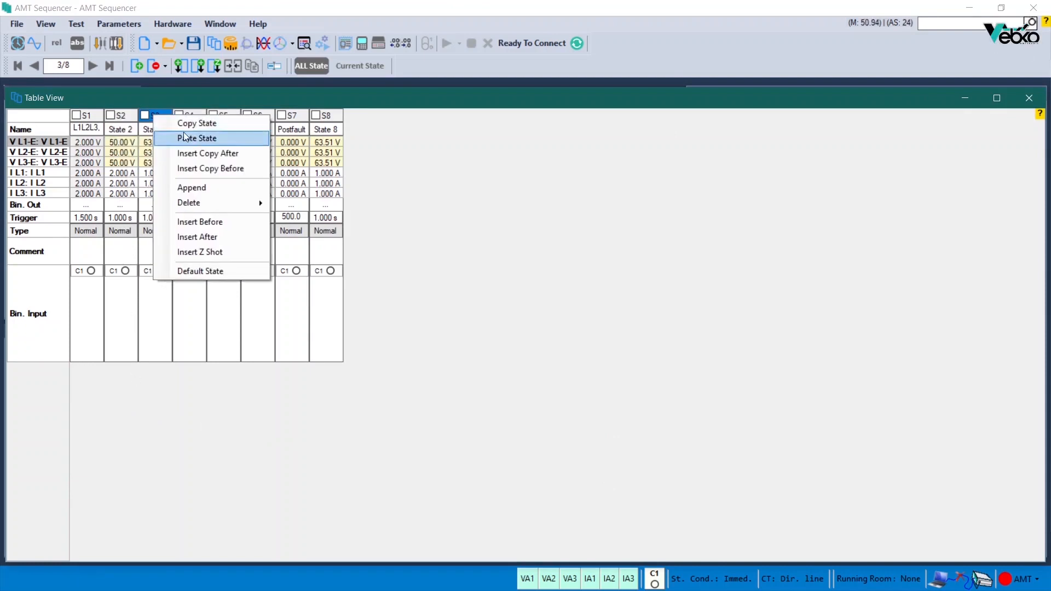
{"action": "left_click", "coordinate": [188, 138]}
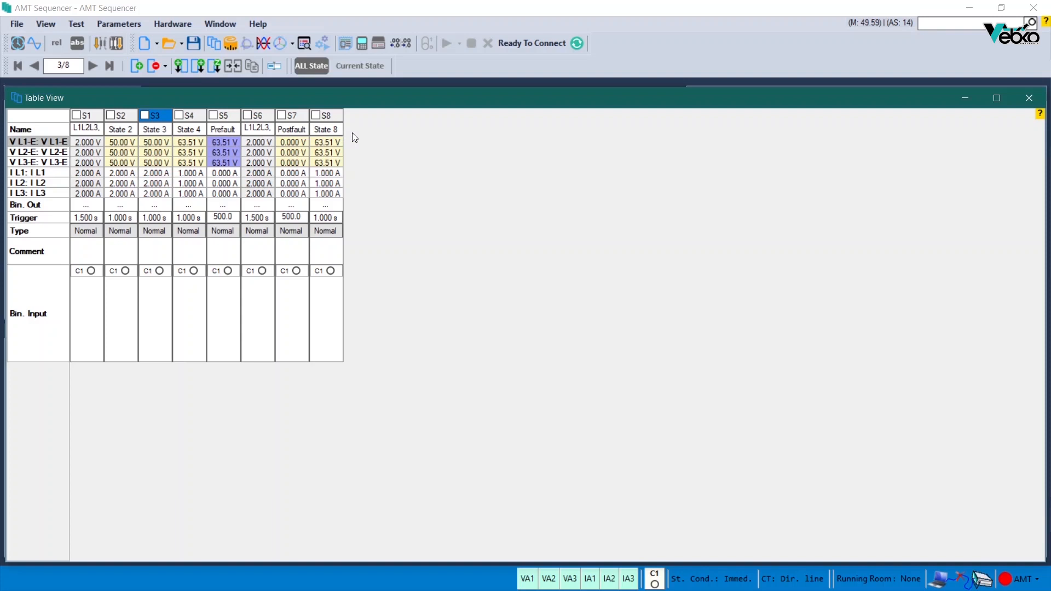
{"action": "left_click", "coordinate": [279, 67]}
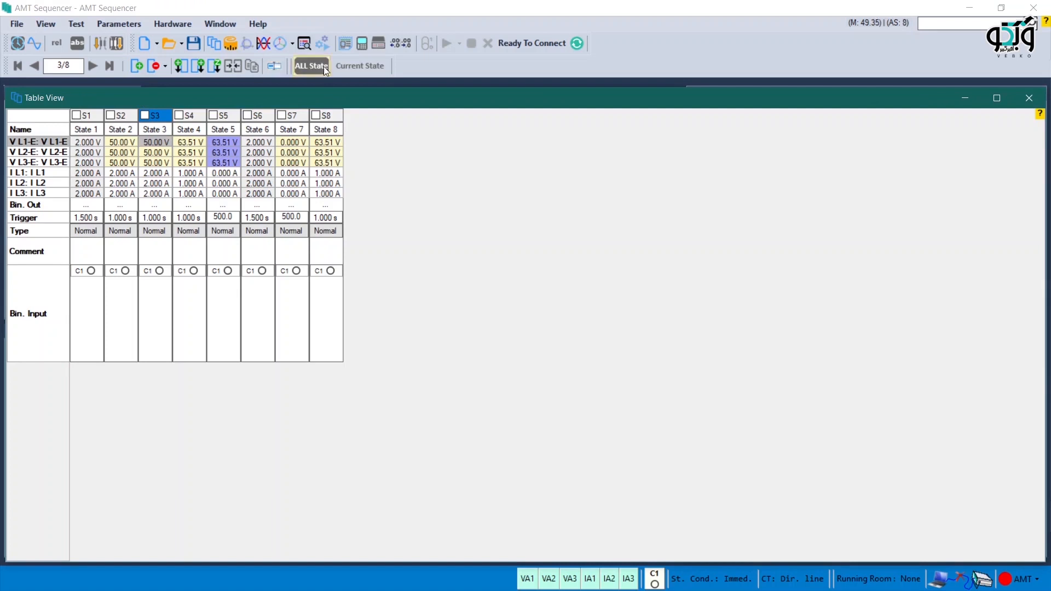
Step: Dock the table view, limit the signal view to the current state, and enlarge the table view again
{"action": "double_click", "coordinate": [67, 94]}
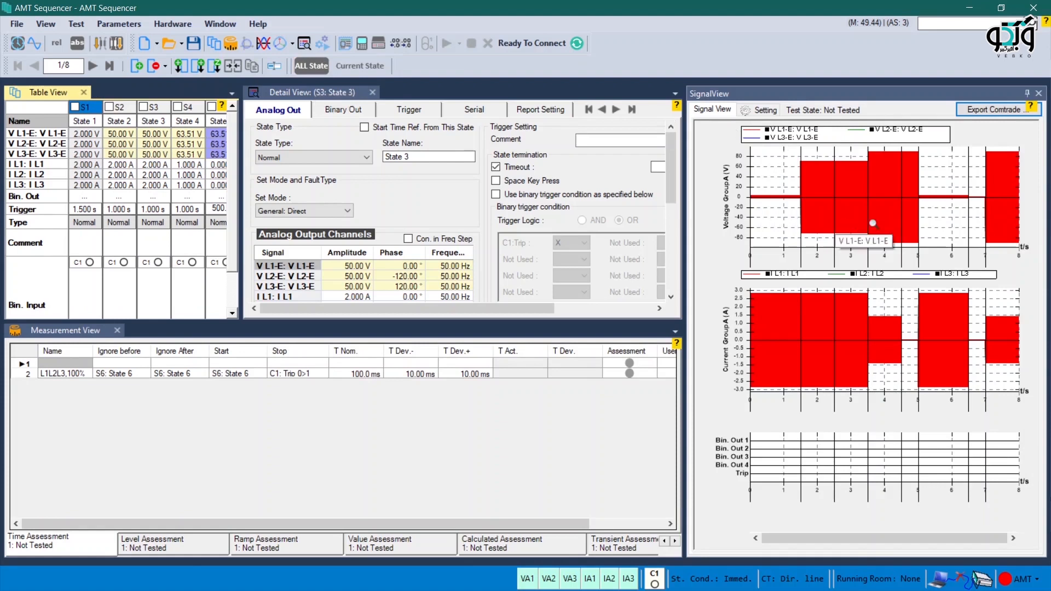
{"action": "left_click", "coordinate": [367, 66]}
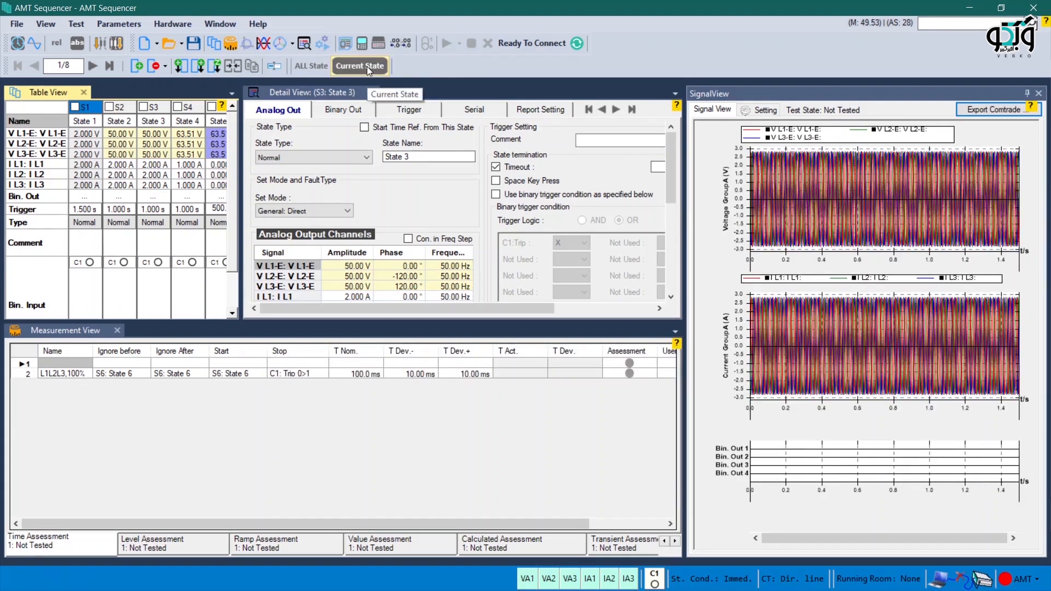
{"action": "double_click", "coordinate": [52, 92]}
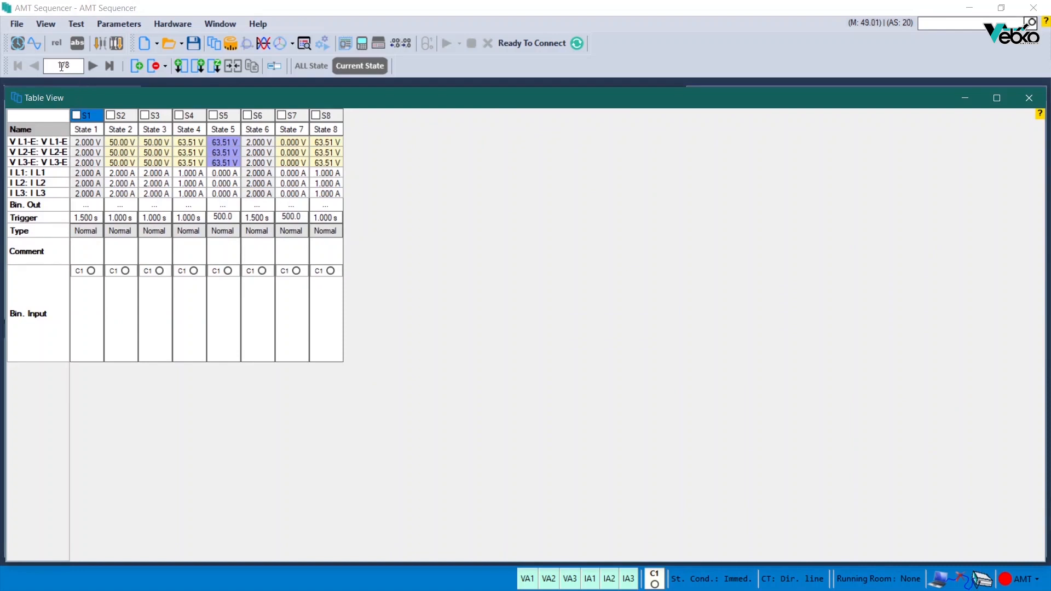
Step: Navigate through the states by moving to the next, previous, last and first state
{"action": "left_click", "coordinate": [91, 66]}
{"action": "left_click", "coordinate": [91, 65]}
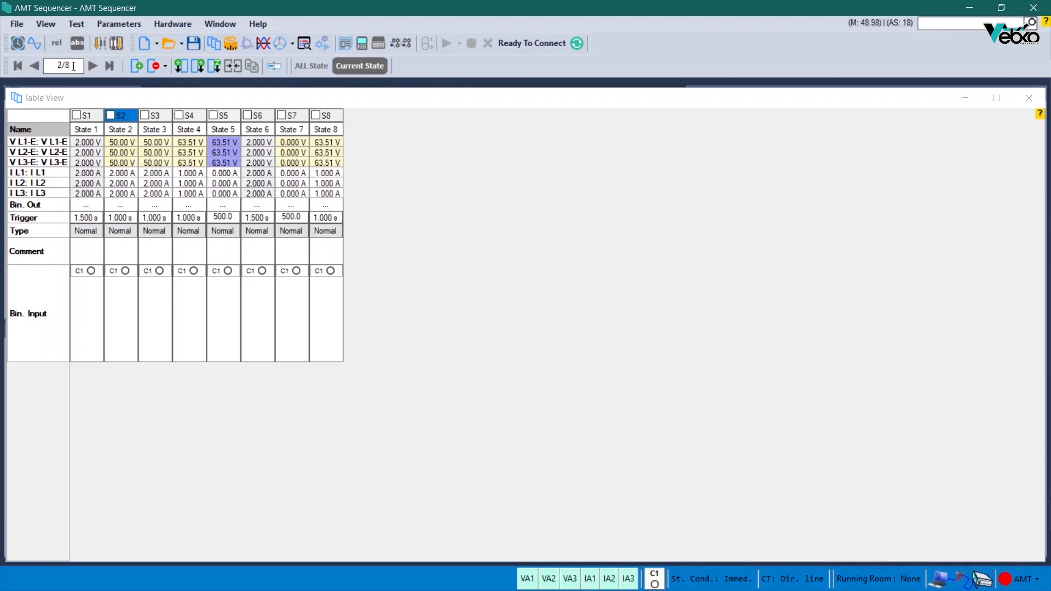
{"action": "left_click", "coordinate": [40, 67]}
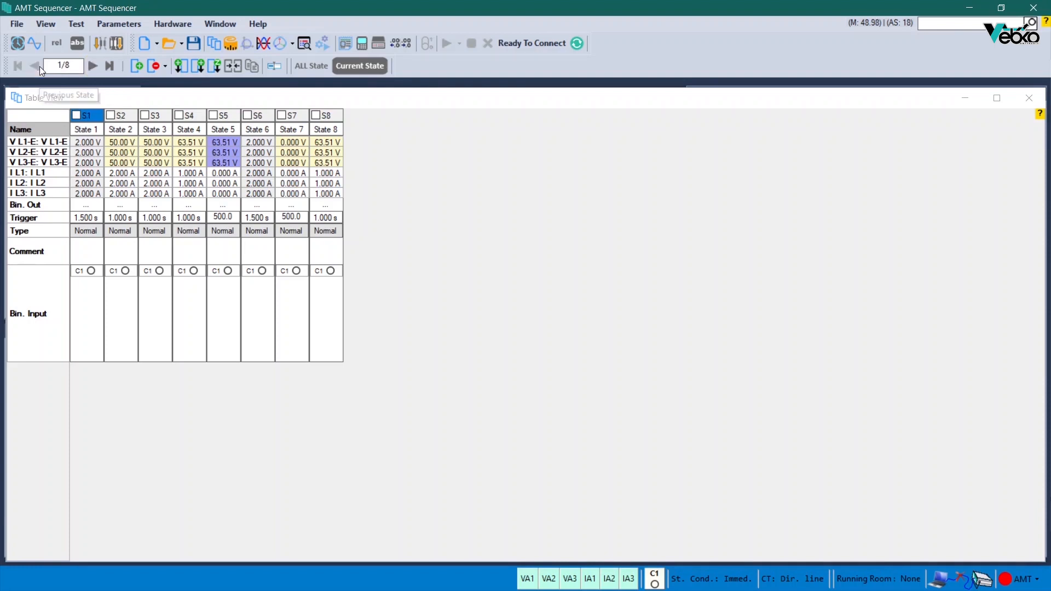
{"action": "left_click", "coordinate": [107, 66]}
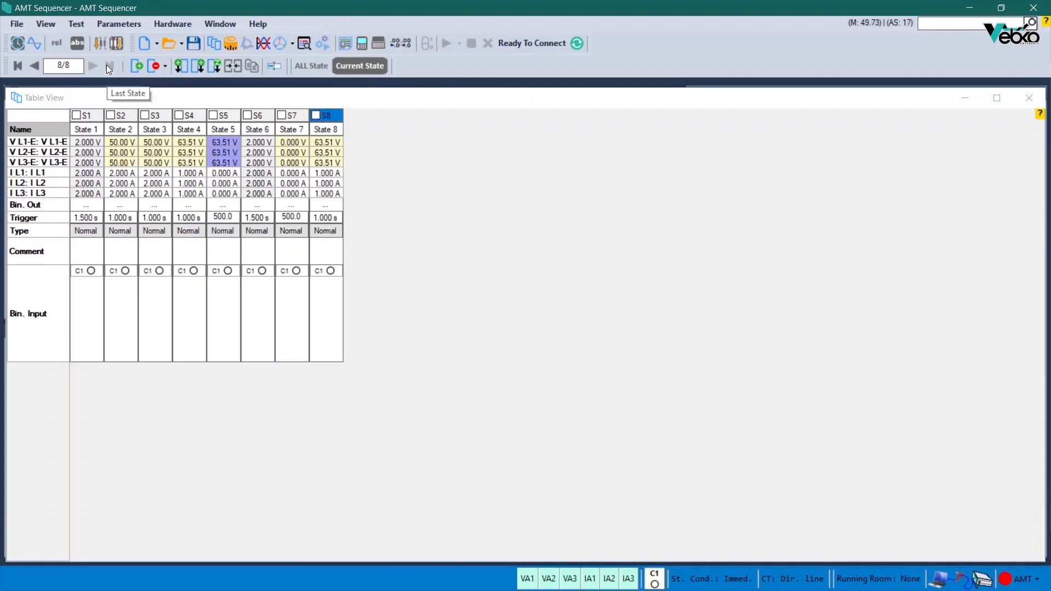
{"action": "left_click", "coordinate": [18, 65]}
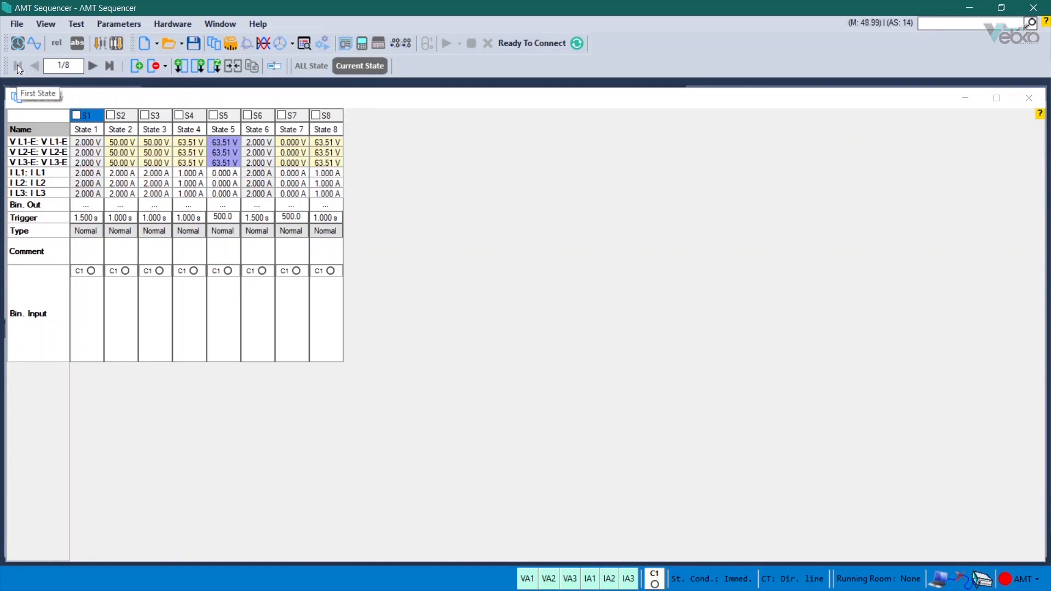